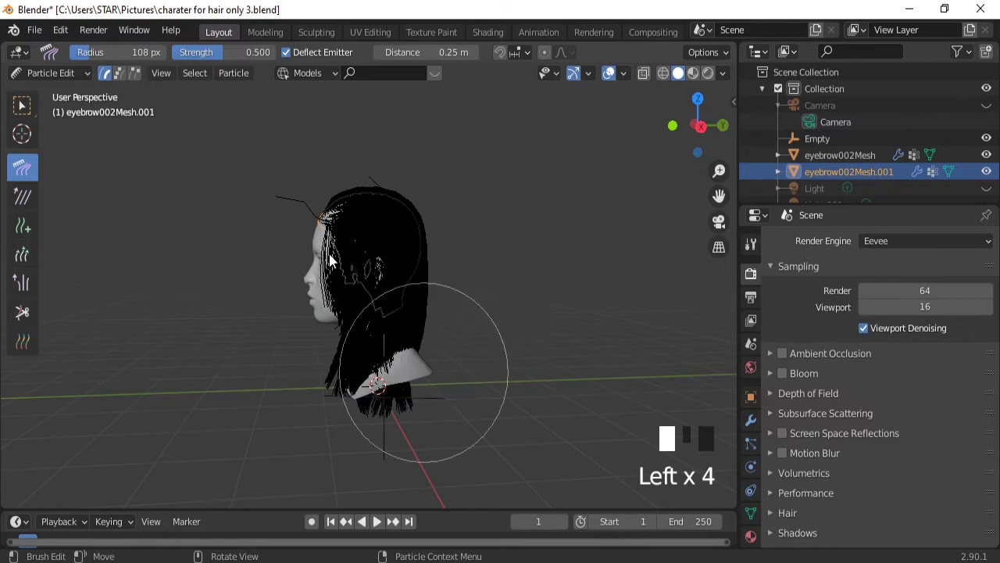
# Comb the long hair straight down around both sides of the head, reducing the comb radius to 84 px.
pyautogui.moveTo(305, 199)
pyautogui.mouseDown()
pyautogui.moveTo(343, 256)
pyautogui.moveTo(352, 418)
pyautogui.mouseUp()
pyautogui.moveTo(254, 224); pyautogui.dragTo(378, 205, button='middle')
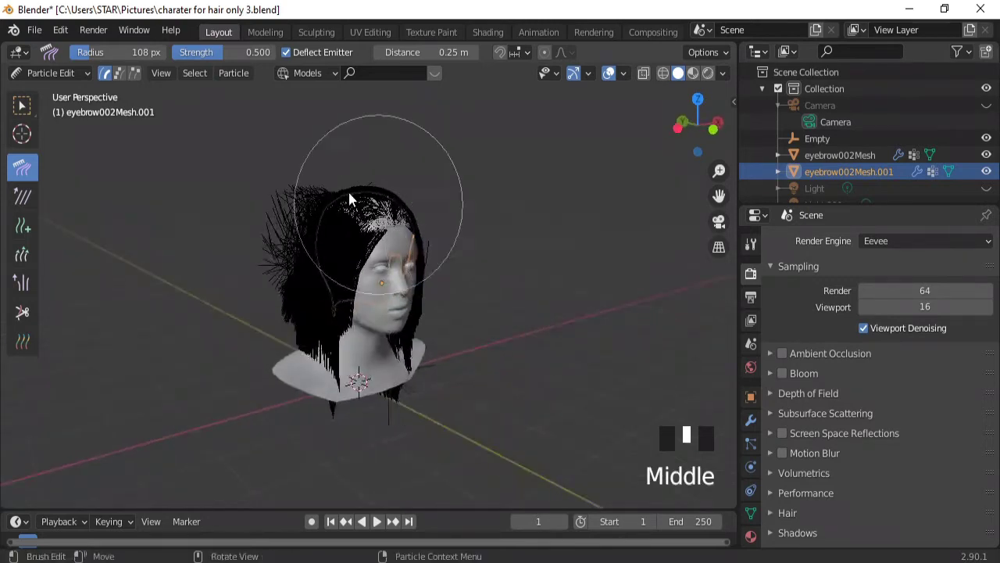
pyautogui.moveTo(314, 207)
pyautogui.mouseDown()
pyautogui.moveTo(297, 345)
pyautogui.moveTo(286, 330)
pyautogui.moveTo(327, 398)
pyautogui.mouseUp()
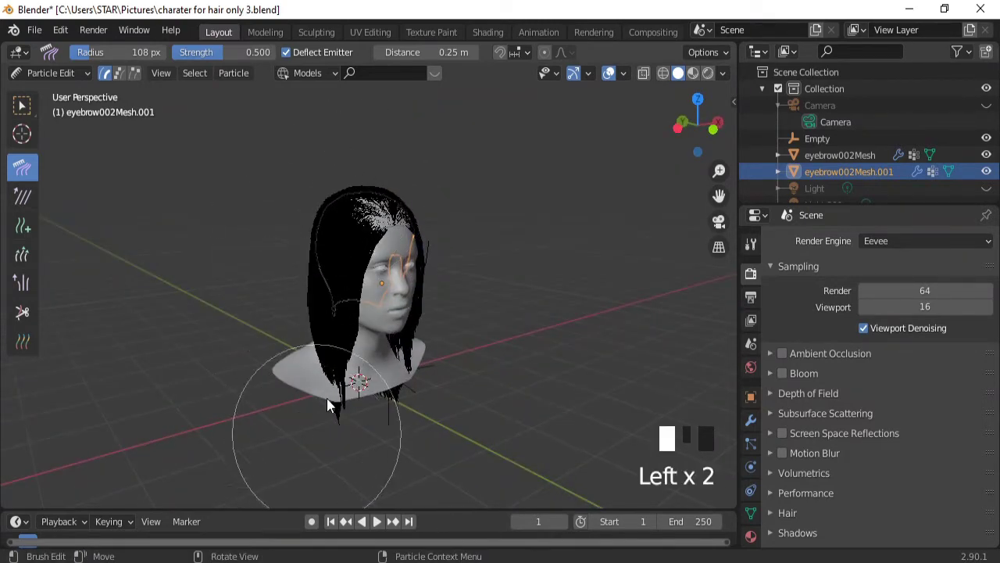
pyautogui.moveTo(327, 398)
pyautogui.mouseDown(button='middle')
pyautogui.moveTo(178, 250)
pyautogui.moveTo(161, 255)
pyautogui.moveTo(422, 247)
pyautogui.mouseUp(button='middle')
pyautogui.press('f')
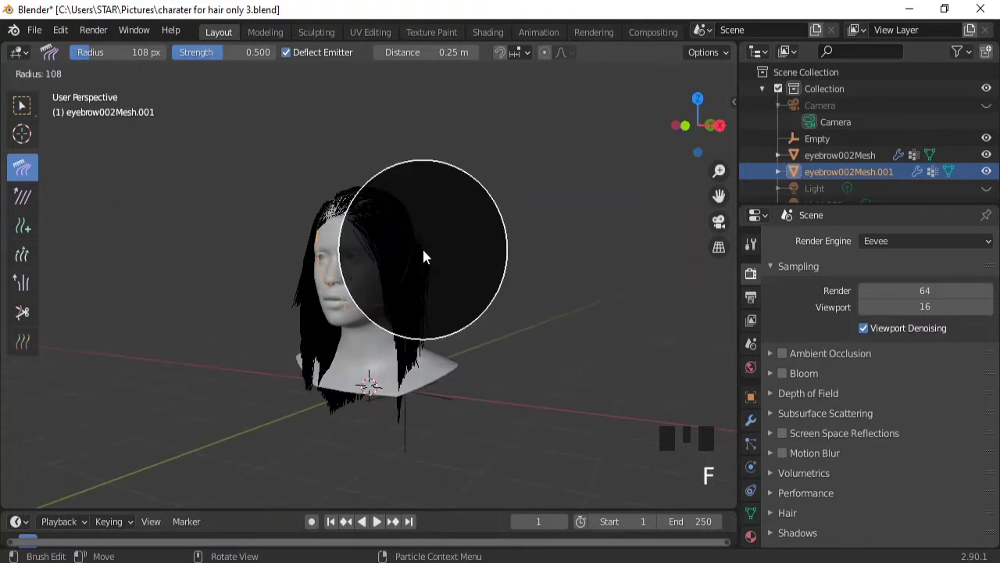
pyautogui.click(419, 356)
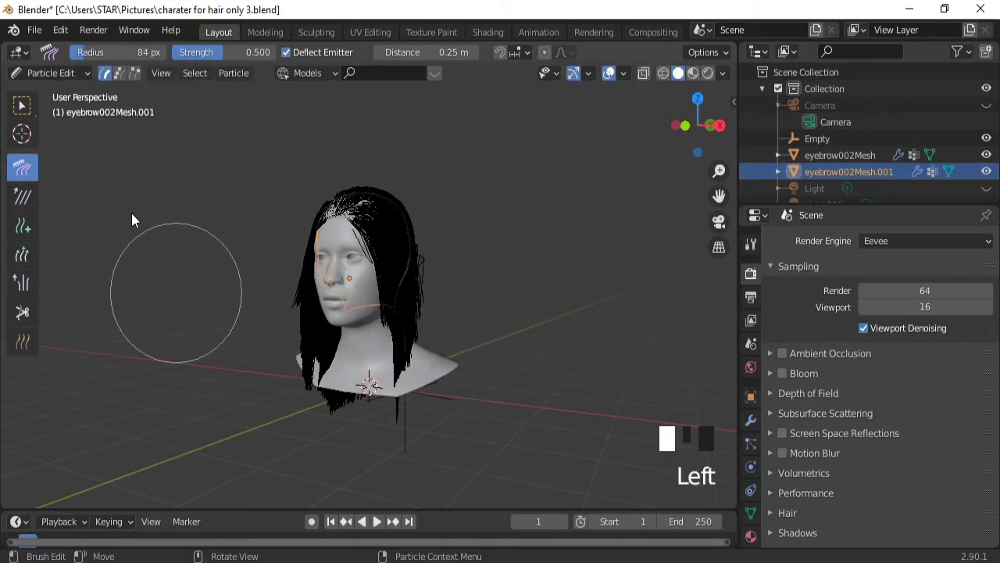
# Switch the hair mesh to Object Mode and display the viewport in Material Preview shading.
pyautogui.click(70, 75)
pyautogui.click(54, 91)
pyautogui.click(693, 74)
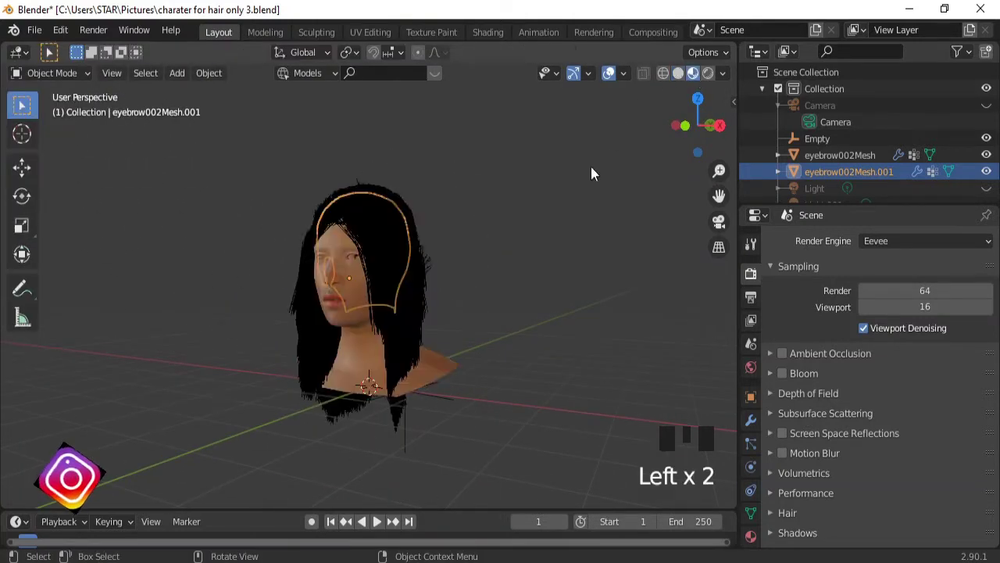
# Return to Particle Edit, enlarge the comb radius to 188 px and comb the hair upward above the head.
pyautogui.moveTo(591, 167)
pyautogui.mouseDown(button='middle')
pyautogui.moveTo(513, 307)
pyautogui.moveTo(426, 323)
pyautogui.moveTo(245, 266)
pyautogui.mouseUp(button='middle')
pyautogui.click(83, 74)
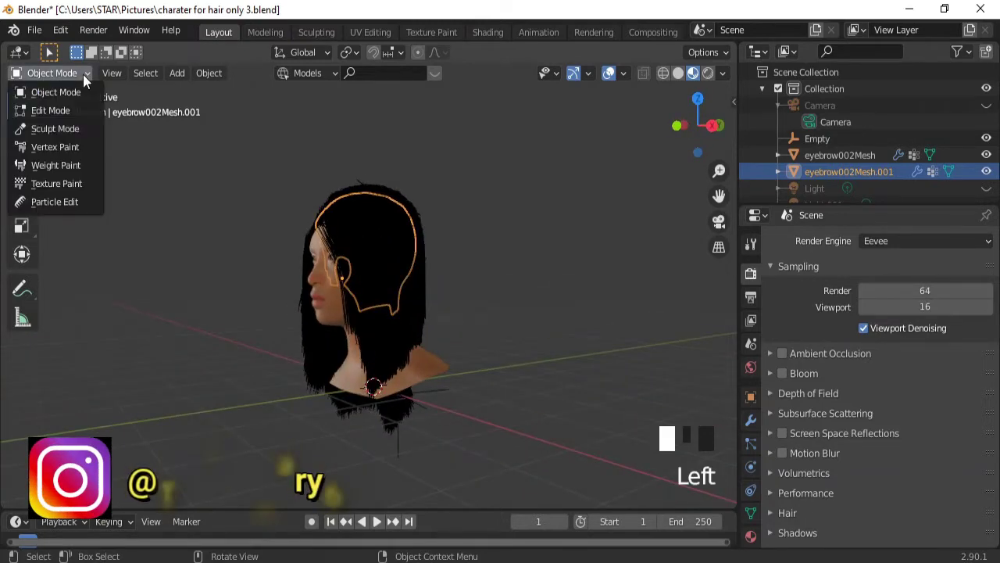
pyautogui.click(49, 201)
pyautogui.press('f')
pyautogui.click(283, 345)
pyautogui.moveTo(380, 344); pyautogui.dragTo(395, 160)
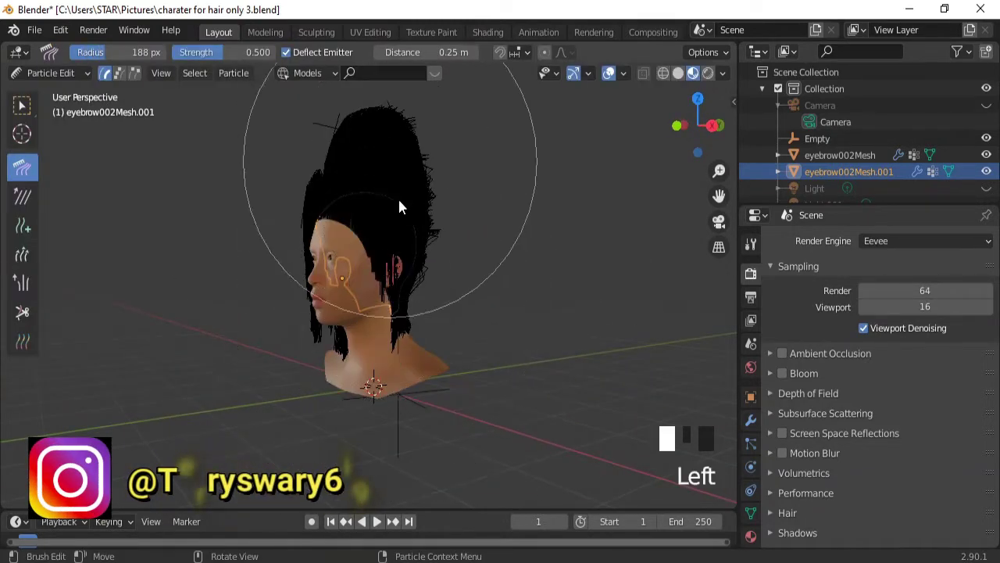
pyautogui.moveTo(395, 269); pyautogui.dragTo(395, 164)
# Comb the crown and side hair toward the back of the head.
pyautogui.moveTo(395, 243); pyautogui.dragTo(317, 250, button='middle')
pyautogui.moveTo(376, 187); pyautogui.dragTo(593, 238)
pyautogui.moveTo(433, 211); pyautogui.dragTo(577, 280)
pyautogui.moveTo(407, 313)
pyautogui.mouseDown()
pyautogui.moveTo(446, 347)
pyautogui.moveTo(444, 261)
pyautogui.mouseUp()
pyautogui.moveTo(434, 203)
pyautogui.mouseDown()
pyautogui.moveTo(496, 199)
pyautogui.moveTo(483, 235)
pyautogui.mouseUp()
# Comb one side's hair down and narrow the top tuft, reducing the comb radius to 105 px and finally 76 px.
pyautogui.moveTo(383, 197); pyautogui.dragTo(592, 220, button='middle')
pyautogui.moveTo(279, 205)
pyautogui.mouseDown()
pyautogui.moveTo(306, 198)
pyautogui.moveTo(279, 413)
pyautogui.mouseUp()
pyautogui.press('f')
pyautogui.click(292, 226)
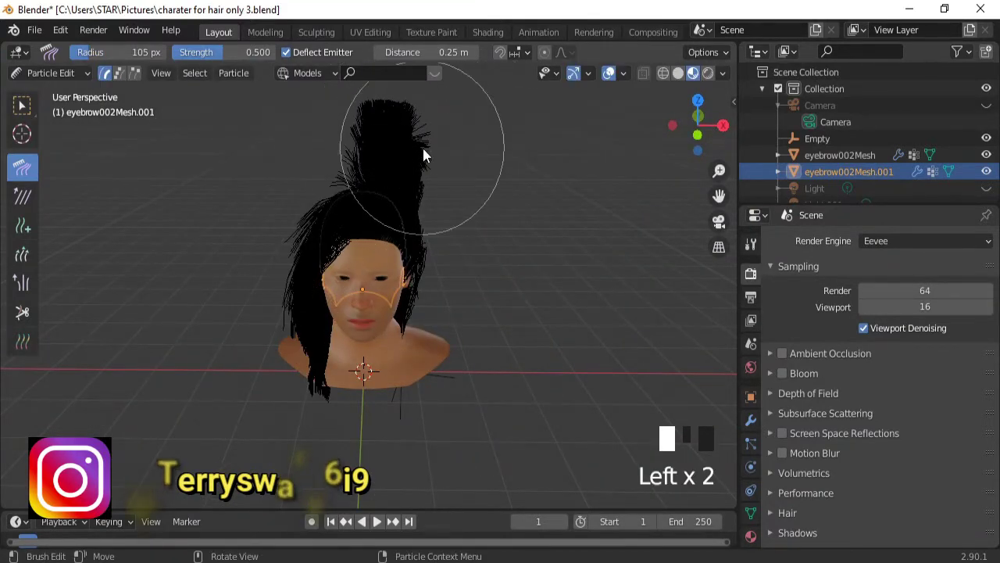
pyautogui.moveTo(424, 145)
pyautogui.mouseDown()
pyautogui.moveTo(380, 139)
pyautogui.moveTo(344, 102)
pyautogui.mouseUp()
pyautogui.press('f')
pyautogui.click(368, 110)
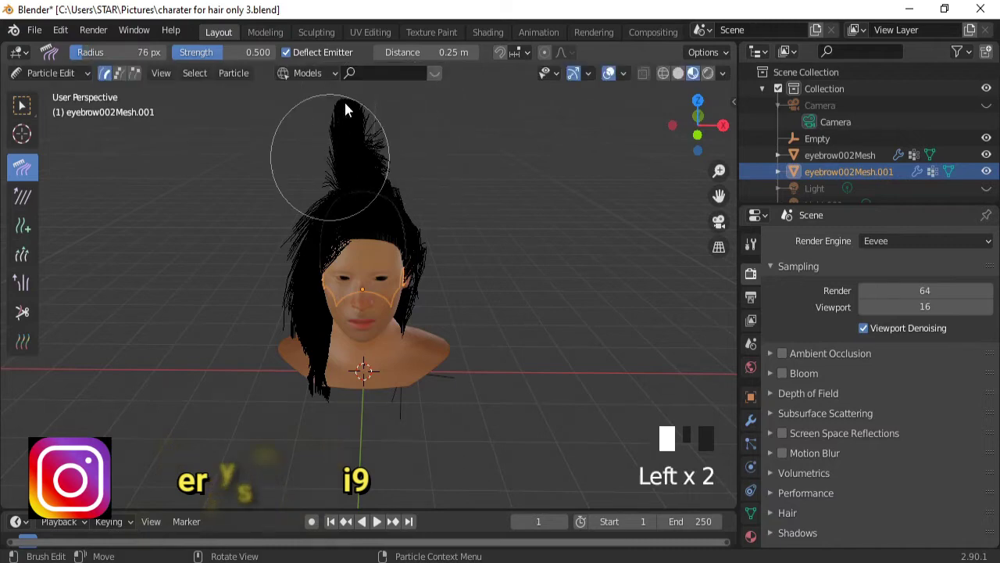
# From the right orthographic view, comb the top hair upward and pull the front strands back toward the ear.
pyautogui.press('KP_3')
pyautogui.moveTo(351, 172)
pyautogui.mouseDown()
pyautogui.moveTo(344, 89)
pyautogui.moveTo(339, 128)
pyautogui.mouseUp()
pyautogui.moveTo(485, 206); pyautogui.dragTo(511, 289)
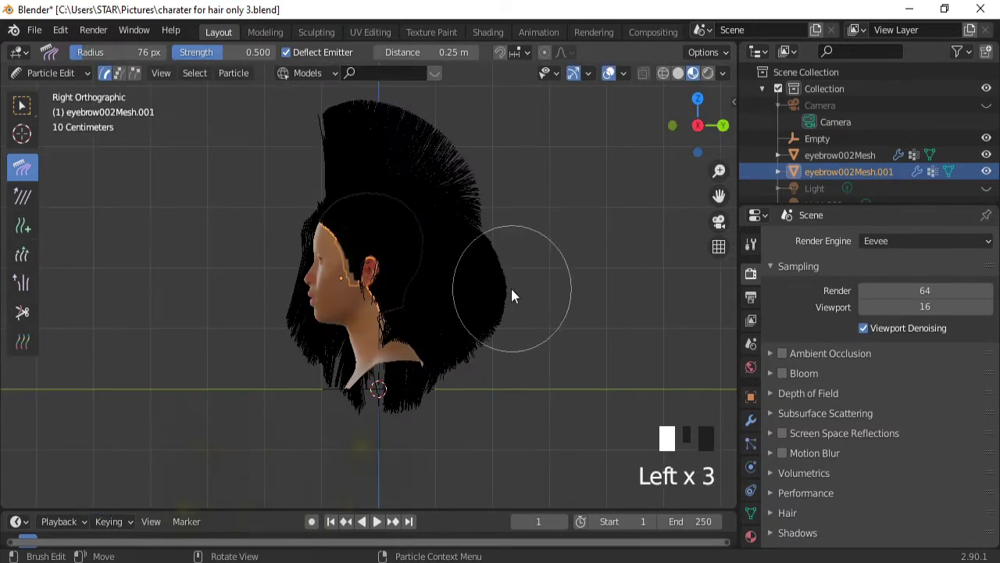
pyautogui.moveTo(324, 290); pyautogui.dragTo(402, 301)
# Comb the hair on the opposite side backward so it clears the face and neck.
pyautogui.moveTo(320, 311); pyautogui.dragTo(414, 317, button='middle')
pyautogui.moveTo(399, 312); pyautogui.dragTo(539, 327, button='middle')
pyautogui.moveTo(453, 317); pyautogui.dragTo(264, 364)
pyautogui.moveTo(448, 324); pyautogui.dragTo(247, 341)
pyautogui.moveTo(233, 271); pyautogui.dragTo(201, 526)
pyautogui.moveTo(546, 297)
pyautogui.mouseDown(button='middle')
pyautogui.moveTo(414, 331)
pyautogui.moveTo(532, 319)
pyautogui.mouseUp(button='middle')
pyautogui.moveTo(444, 285)
pyautogui.mouseDown()
pyautogui.moveTo(387, 283)
pyautogui.moveTo(261, 383)
pyautogui.mouseUp()
pyautogui.moveTo(373, 287); pyautogui.dragTo(241, 385)
pyautogui.moveTo(447, 244); pyautogui.dragTo(292, 277)
# Switch to Object Mode and hide the viewport overlays to view the finished hairstyle.
pyautogui.moveTo(292, 285); pyautogui.dragTo(141, 172, button='middle')
pyautogui.click(86, 73)
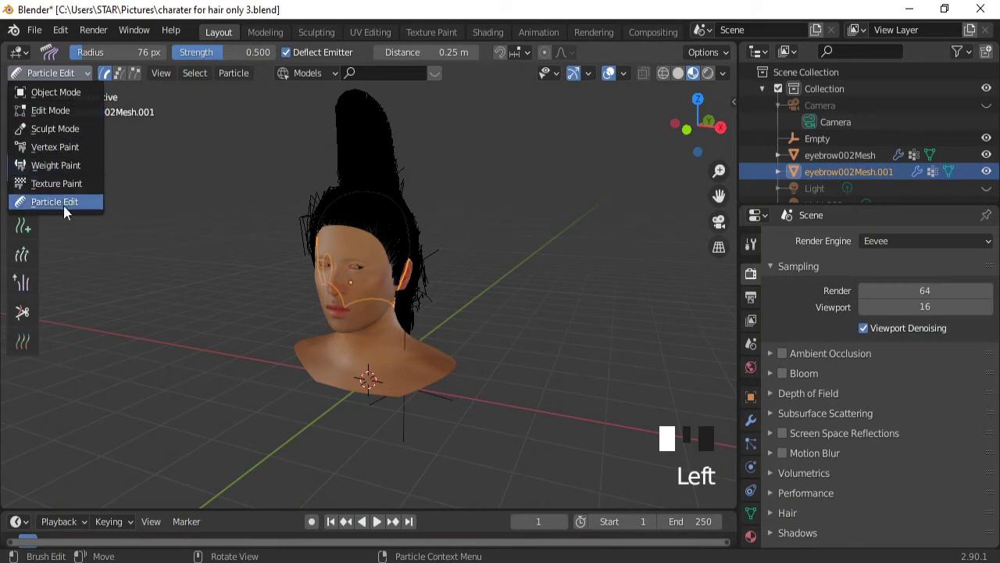
pyautogui.click(46, 93)
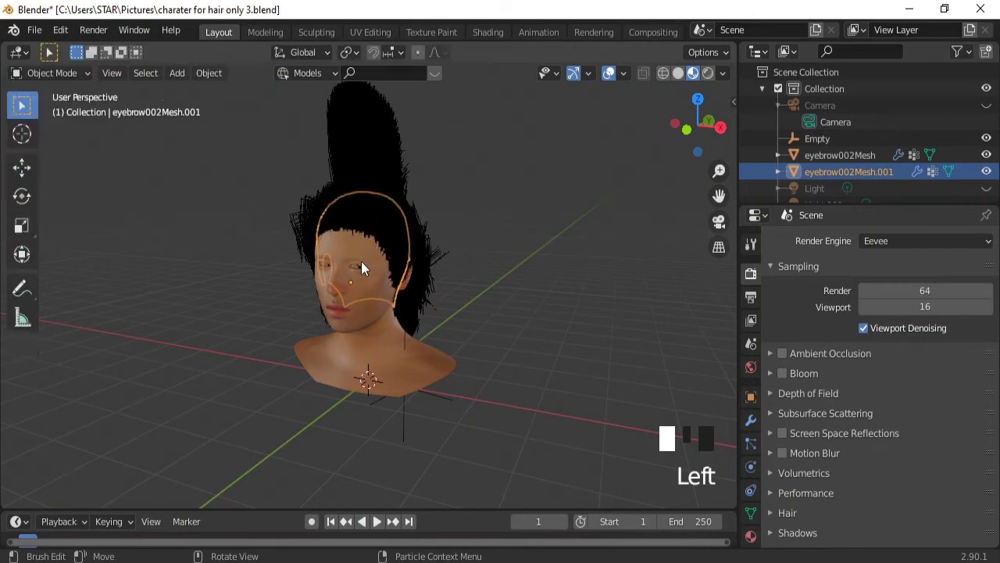
pyautogui.moveTo(361, 262); pyautogui.dragTo(585, 98, button='middle')
pyautogui.click(610, 73)
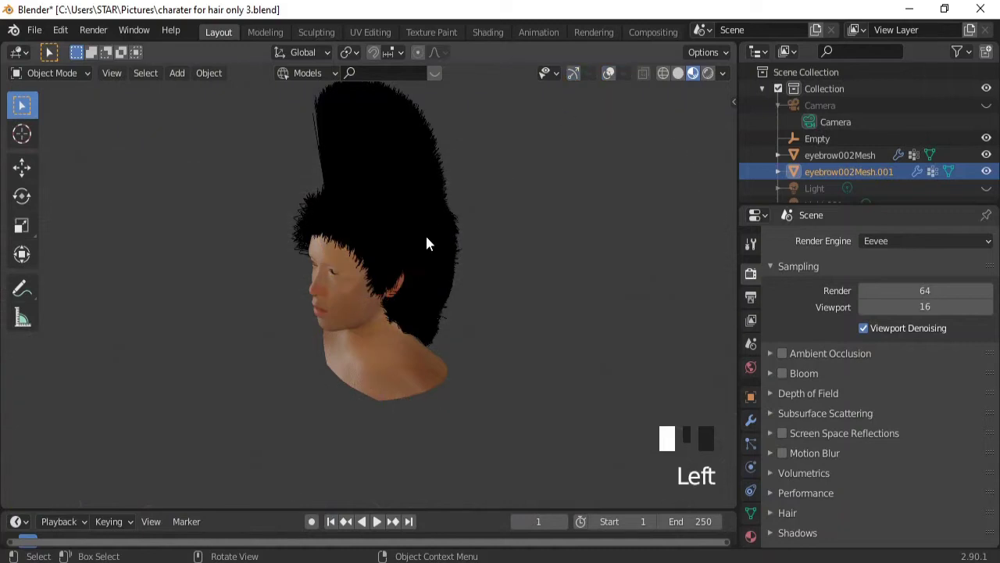
pyautogui.moveTo(425, 234); pyautogui.dragTo(496, 246, button='middle')
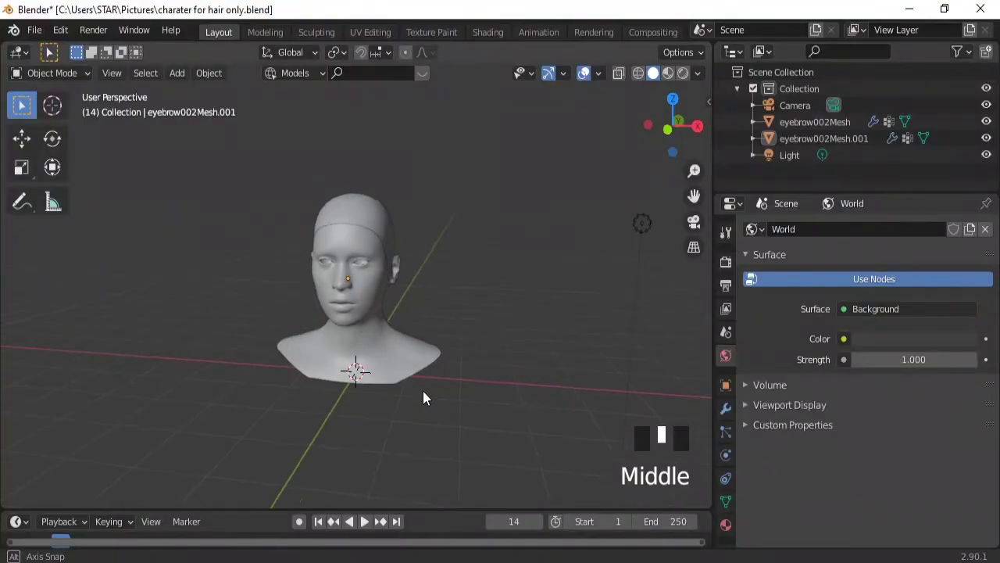
# Select the face-and-neck mesh and the scalp mesh in turn to examine how the bust is split.
pyautogui.keyDown('ctrl'); pyautogui.moveTo(423, 390); pyautogui.dragTo(377, 314, button='middle'); pyautogui.keyUp('ctrl')
pyautogui.click(372, 308)
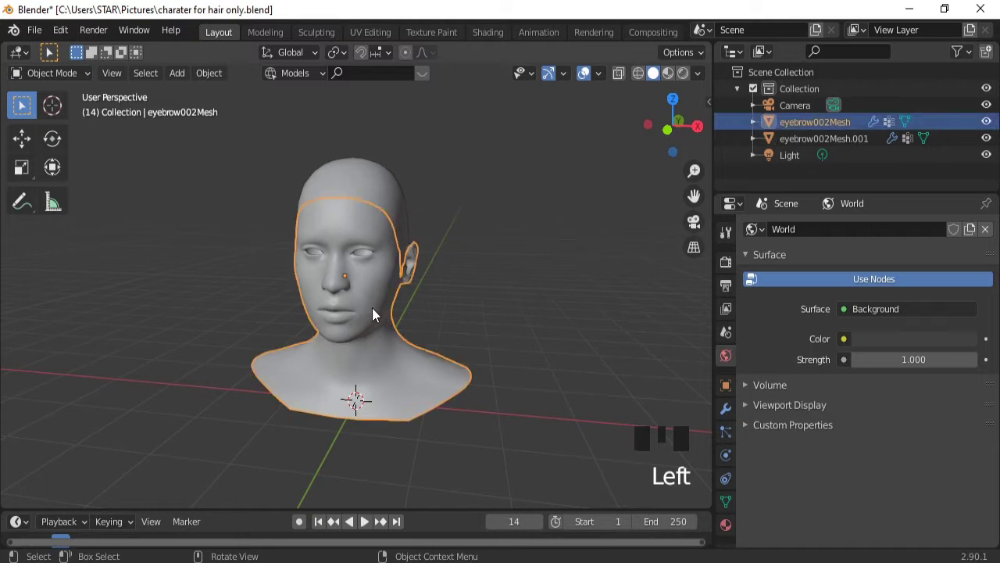
pyautogui.click(379, 174)
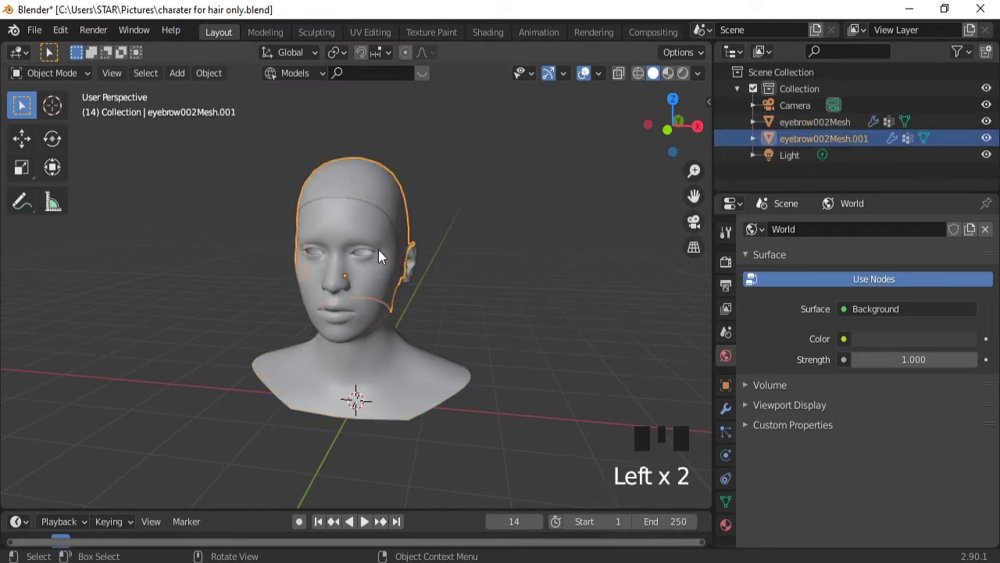
pyautogui.click(376, 269)
pyautogui.moveTo(446, 287); pyautogui.dragTo(297, 290, button='middle')
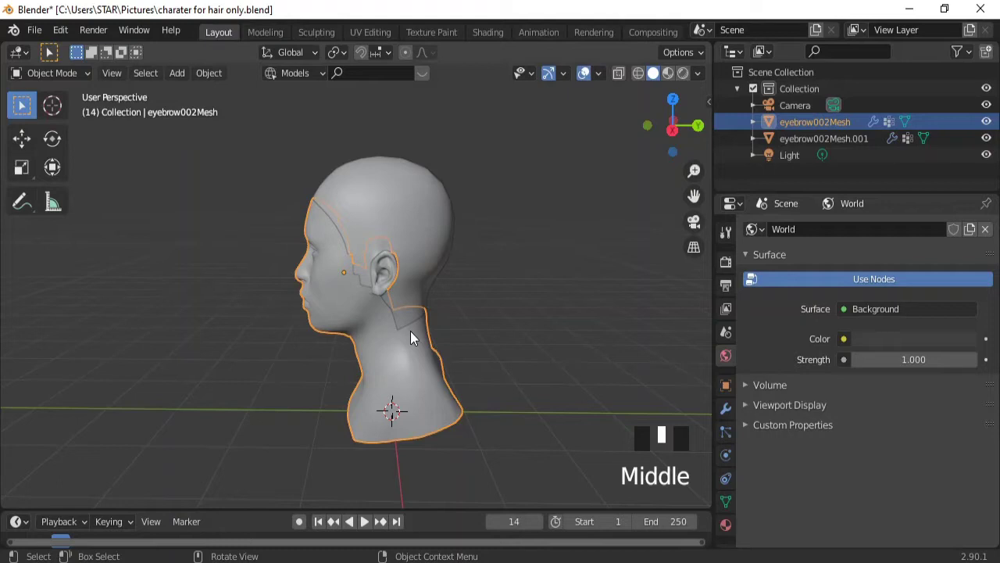
# In Edit Mode, box-select the faces at the back of the neck and separate the selection into its own object.
pyautogui.press('Tab')
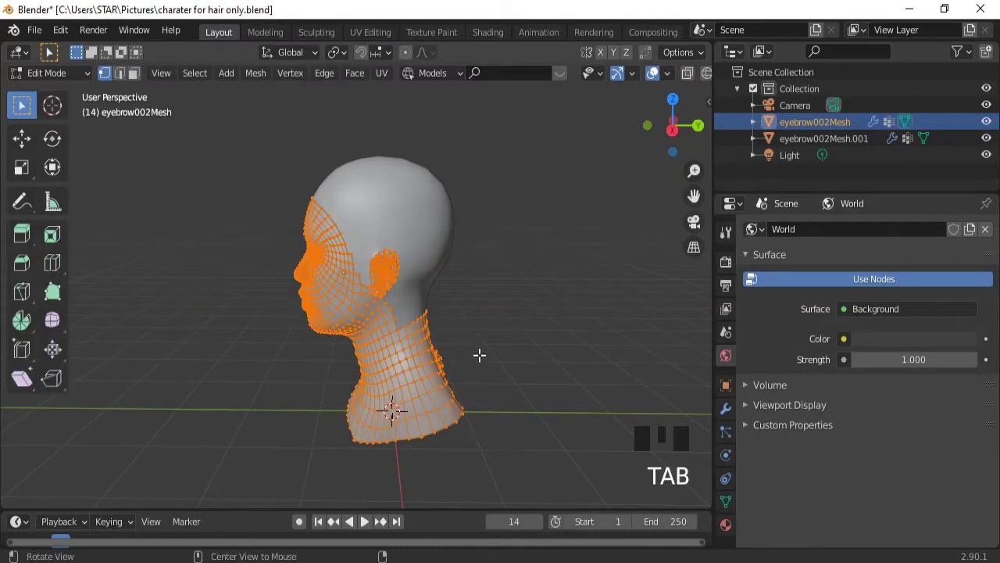
pyautogui.moveTo(480, 353); pyautogui.dragTo(415, 363, button='middle')
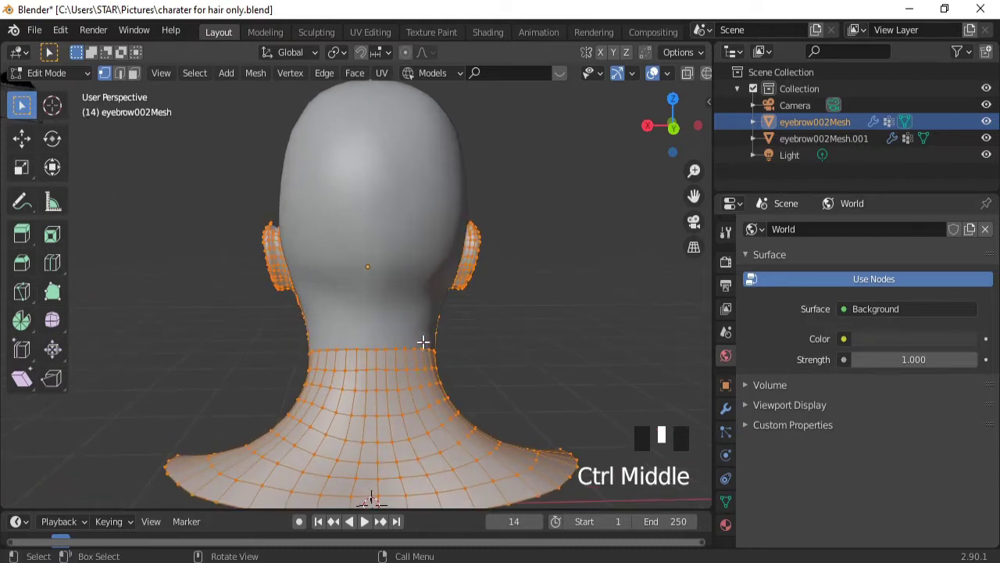
pyautogui.click(344, 378)
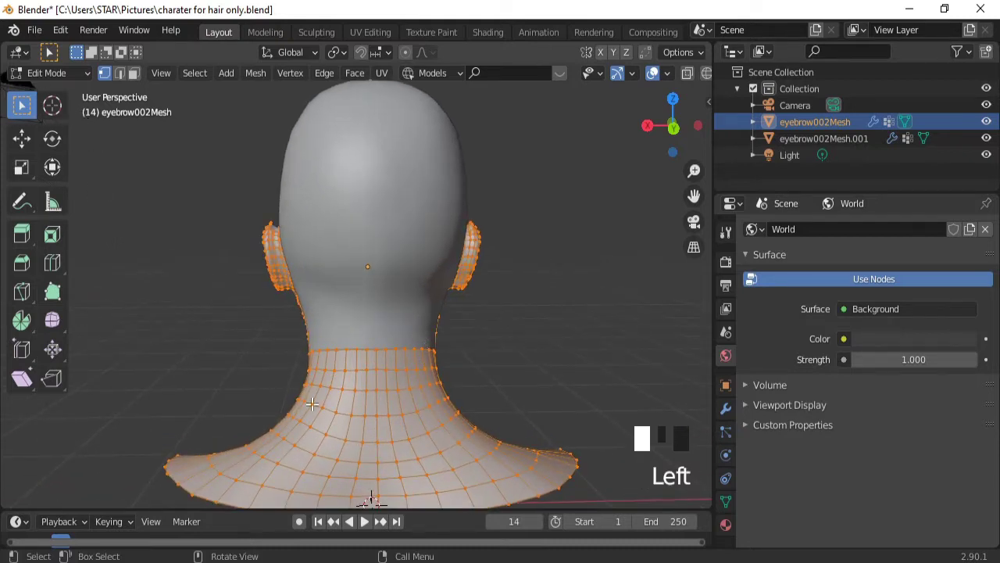
pyautogui.moveTo(312, 404); pyautogui.dragTo(428, 326)
pyautogui.click(336, 395)
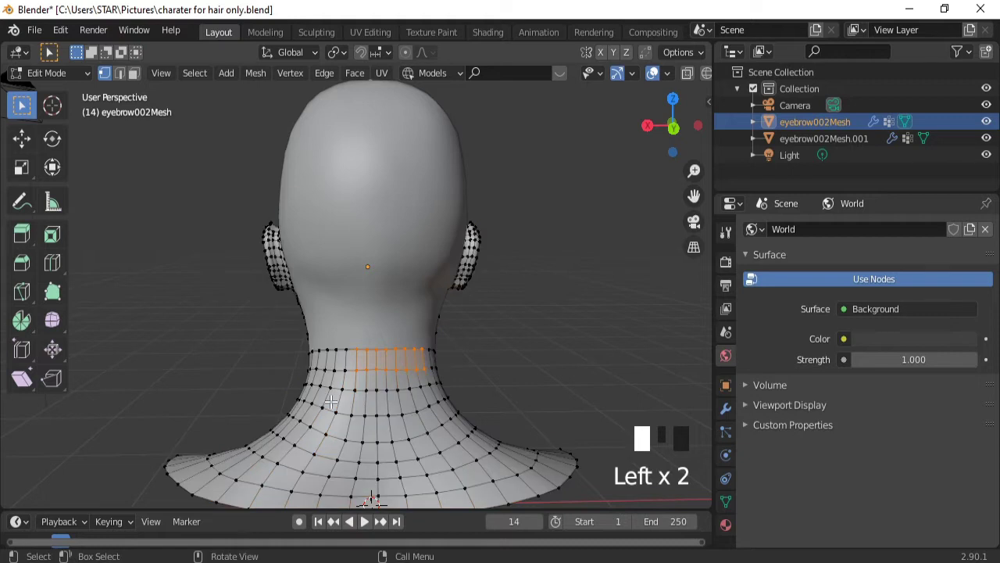
pyautogui.moveTo(425, 337); pyautogui.dragTo(360, 382)
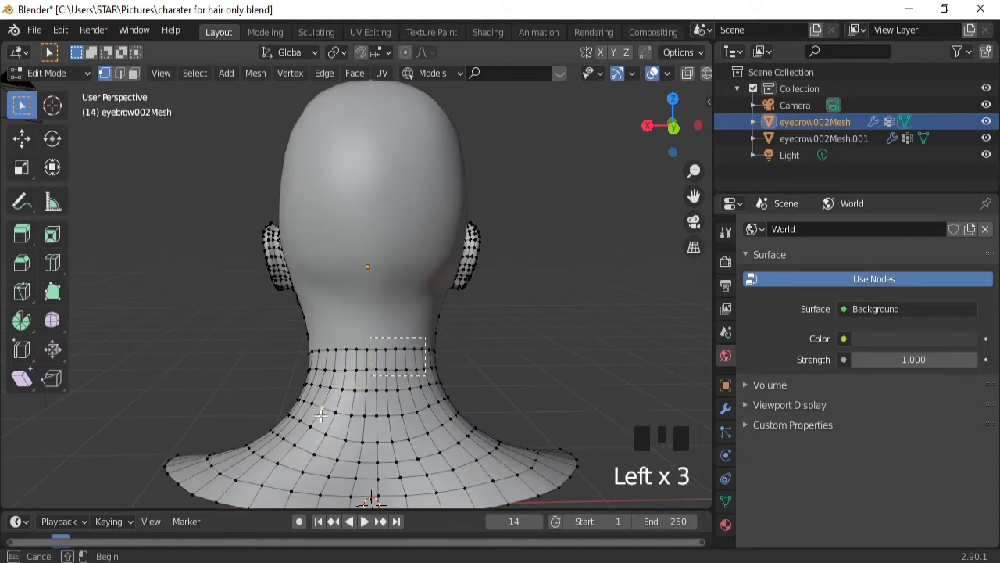
pyautogui.moveTo(320, 416); pyautogui.dragTo(321, 416)
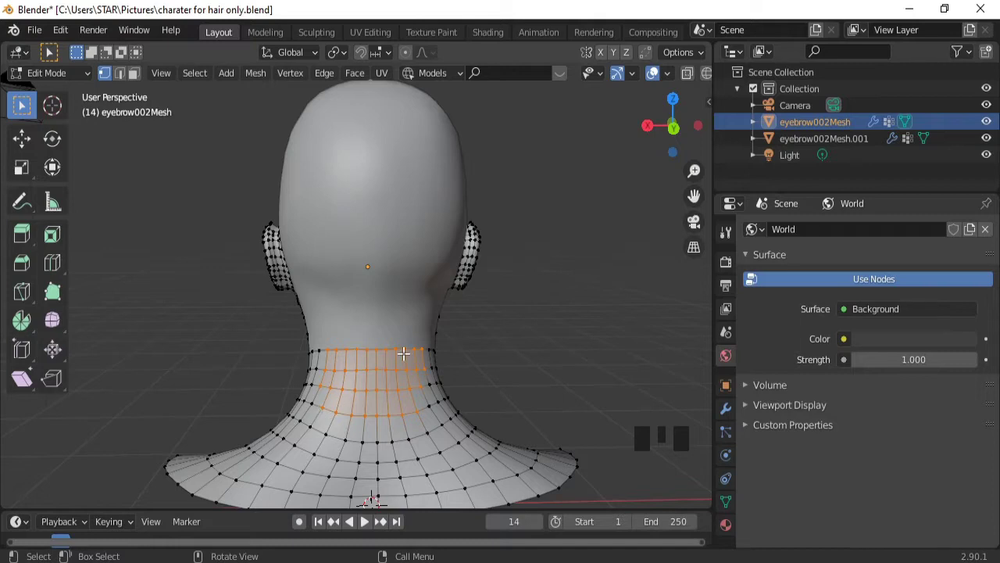
pyautogui.press('p')
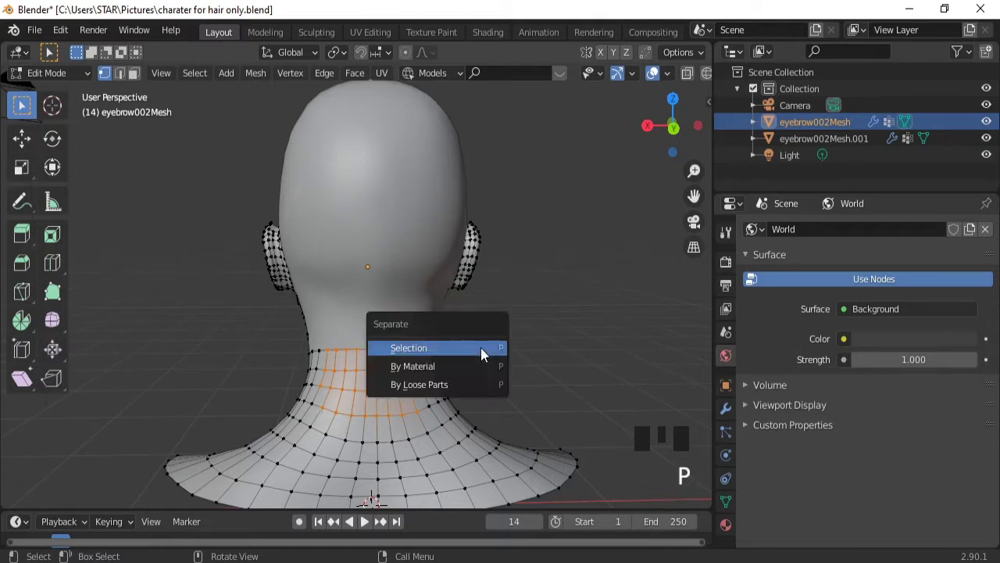
pyautogui.click(454, 348)
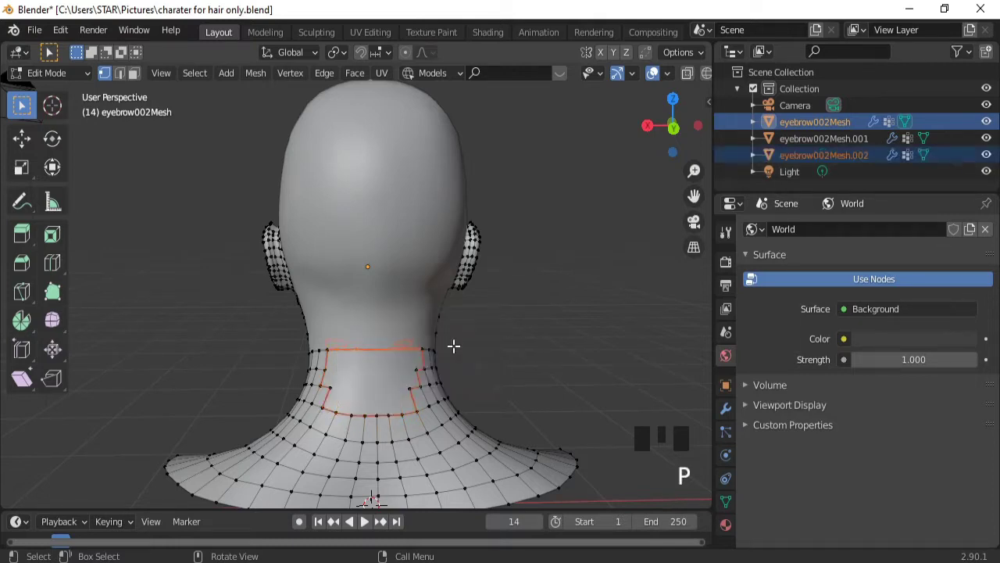
# Return to Object Mode and select the scalp mesh together with the separated neck patch.
pyautogui.moveTo(368, 389); pyautogui.dragTo(472, 382, button='middle')
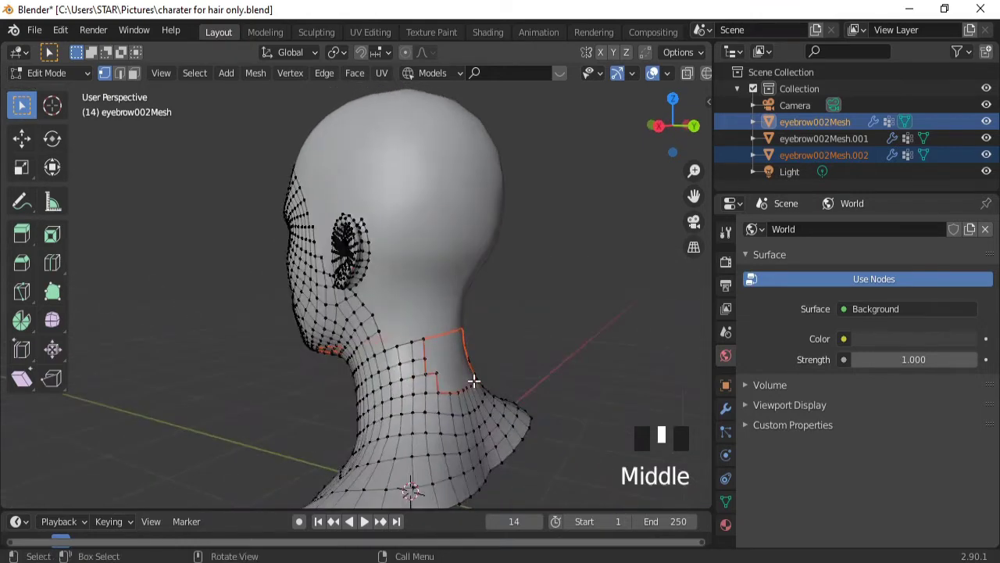
pyautogui.press('Tab')
pyautogui.click(461, 378)
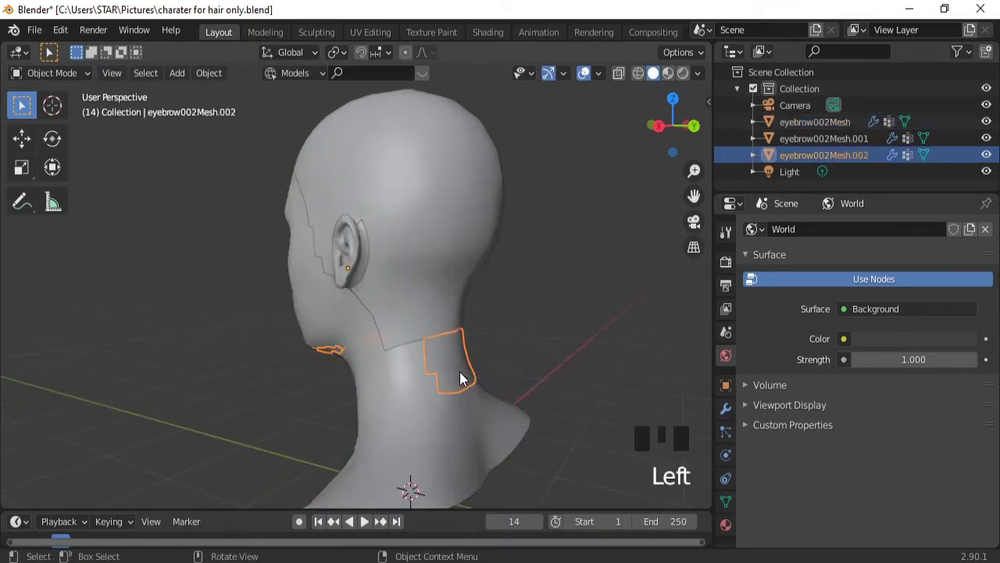
pyautogui.click(461, 378)
pyautogui.click(432, 314)
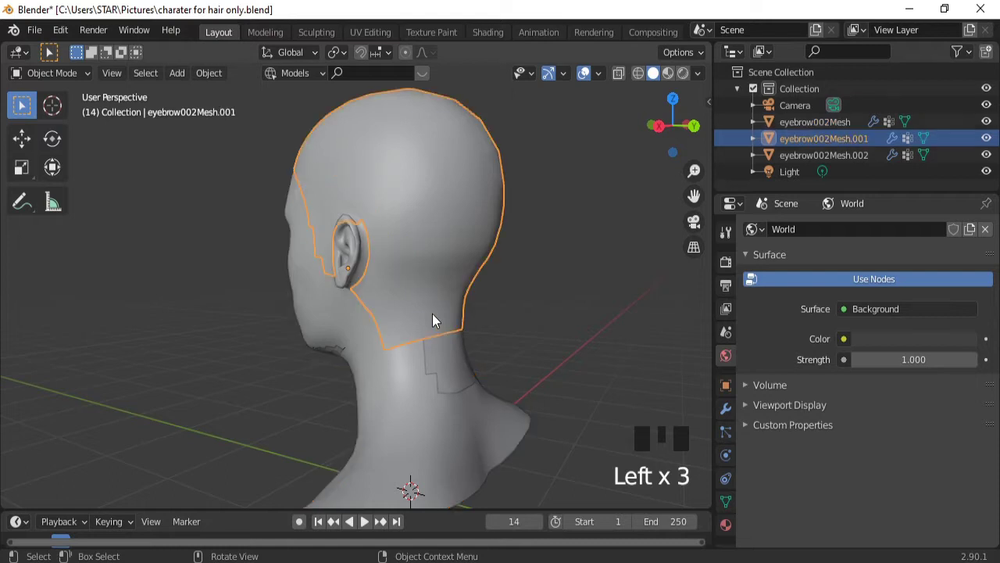
pyautogui.keyDown('shift'); pyautogui.click(457, 350); pyautogui.keyUp('shift')
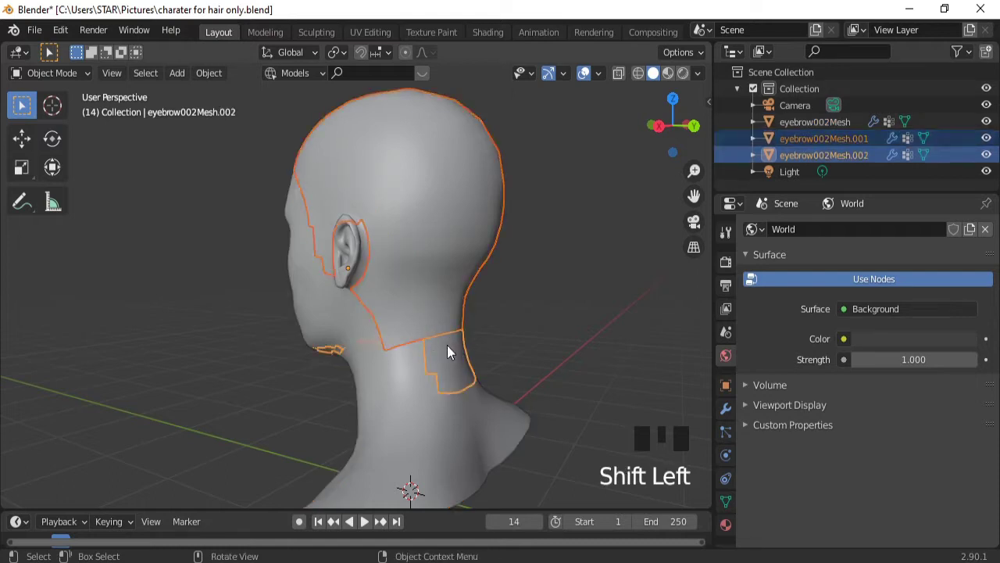
pyautogui.moveTo(346, 292); pyautogui.dragTo(474, 383, button='middle')
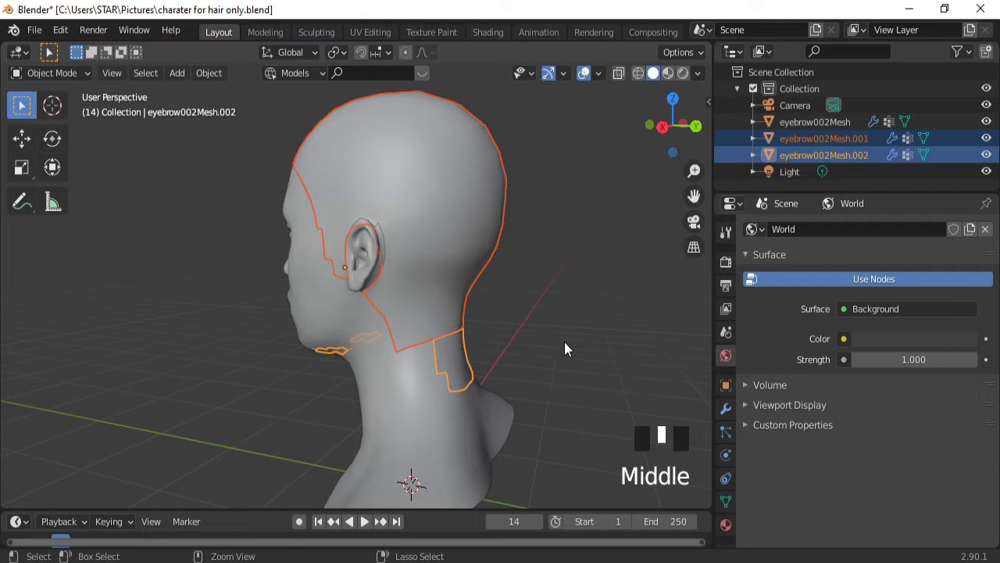
# Undo the neck patch separation and its face selection, going back to the fully selected face-and-neck mesh in Edit Mode.
pyautogui.hotkey('ctrl', 'z')
pyautogui.hotkey('ctrl', 'z')
pyautogui.hotkey('ctrl', 'z')
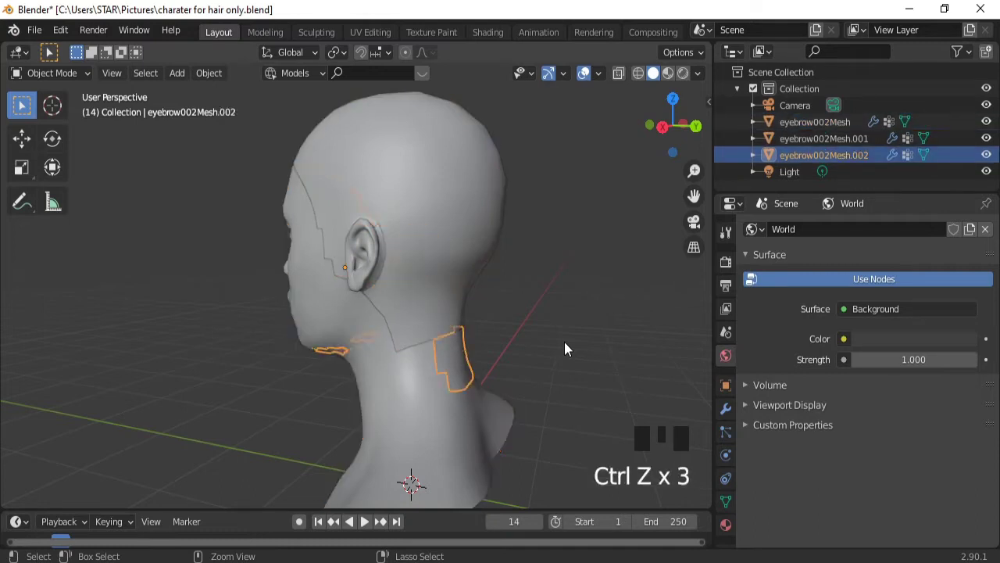
pyautogui.hotkey('ctrl', 'z')
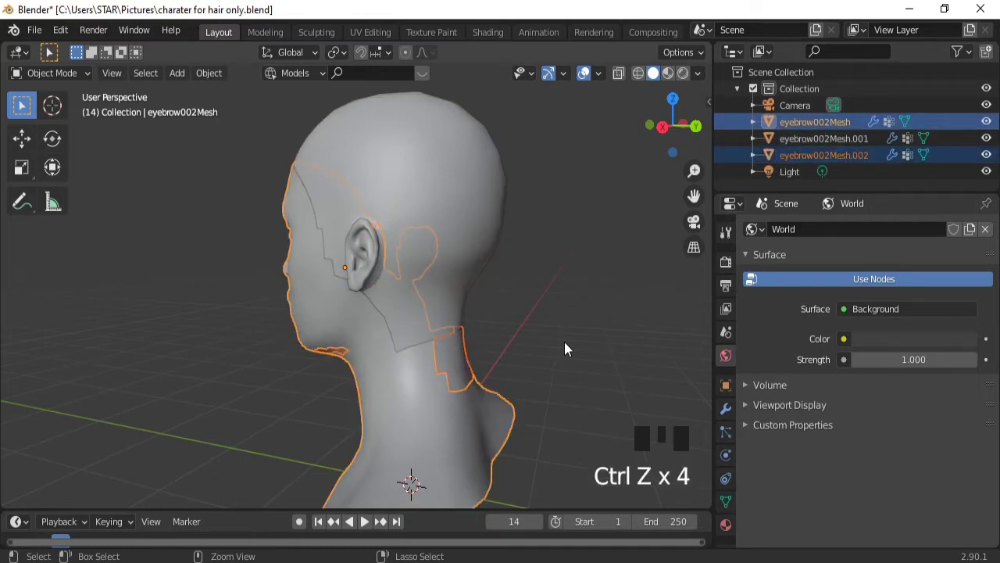
pyautogui.hotkey('ctrl', 'z')
pyautogui.hotkey('ctrl', 'z')
pyautogui.hotkey('ctrl', 'z')
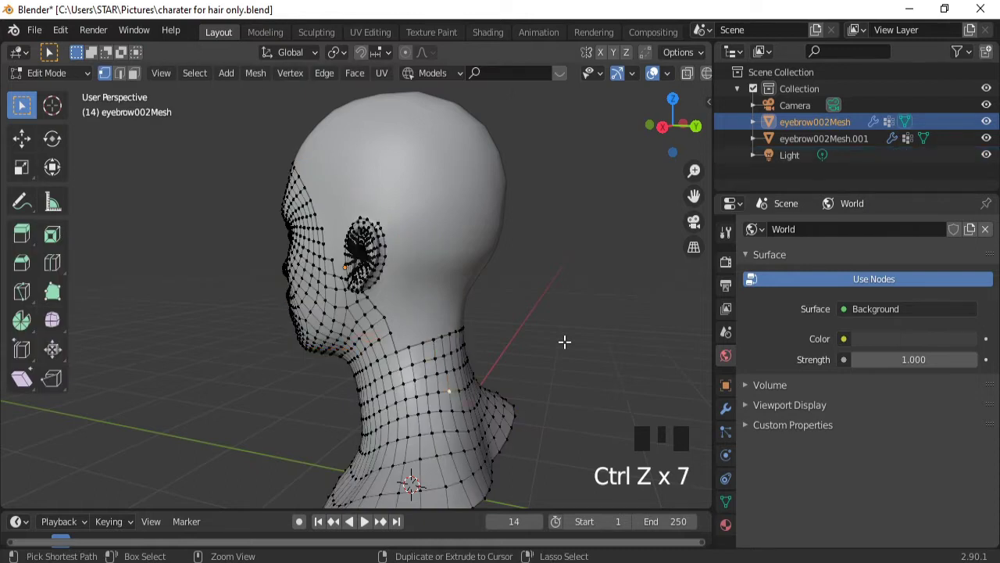
pyautogui.hotkey('ctrl', 'z')
pyautogui.hotkey('ctrl', 'z')
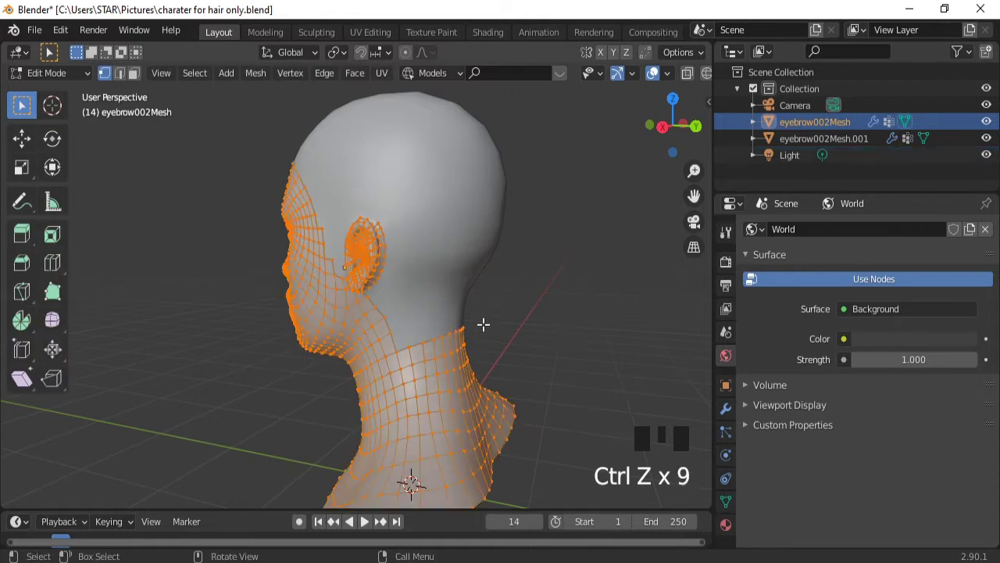
# Return to Object Mode, select the scalp mesh and look at the bust from the front.
pyautogui.click(84, 74)
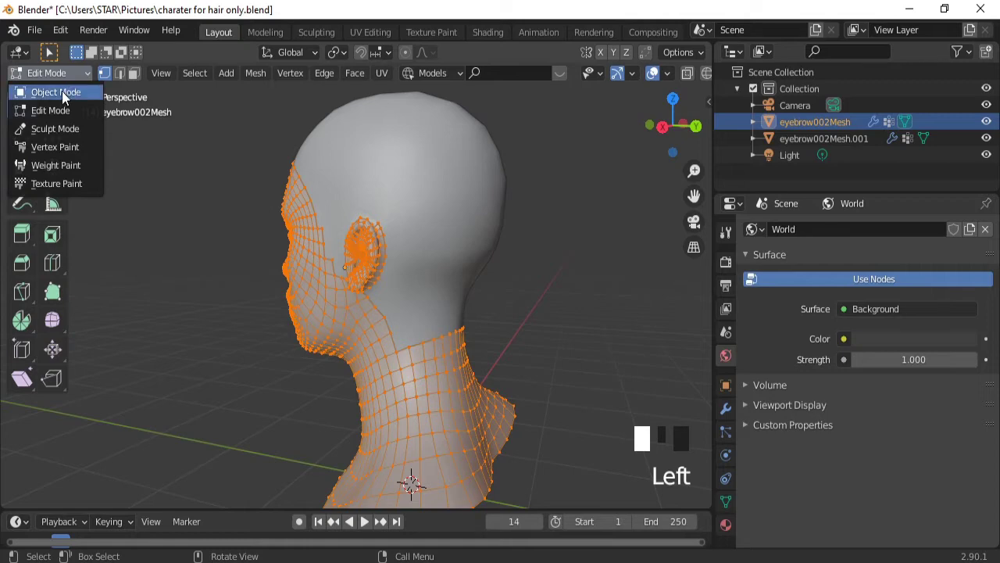
pyautogui.click(57, 93)
pyautogui.moveTo(312, 316); pyautogui.dragTo(393, 218, button='middle')
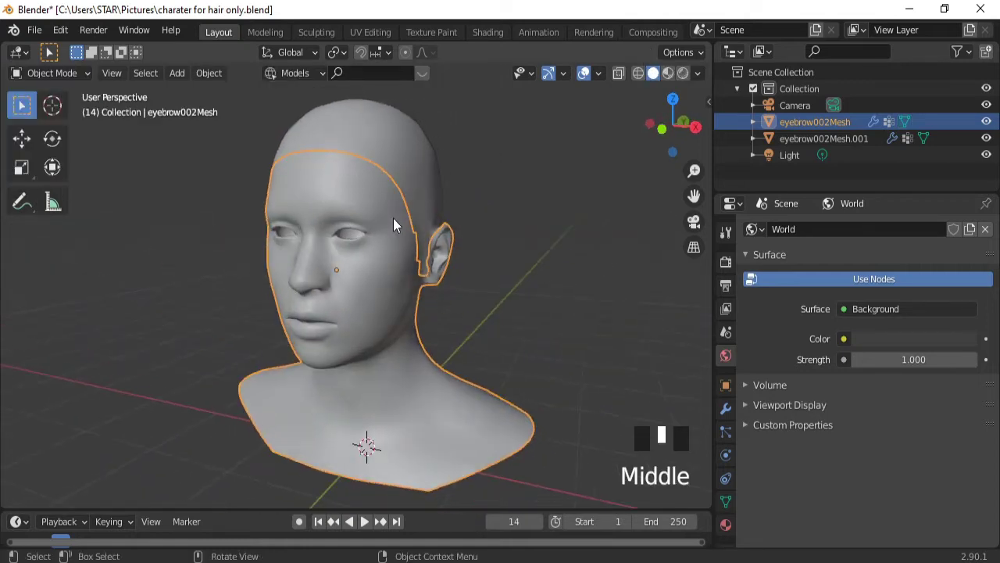
pyautogui.click(390, 132)
pyautogui.press('KP_1')
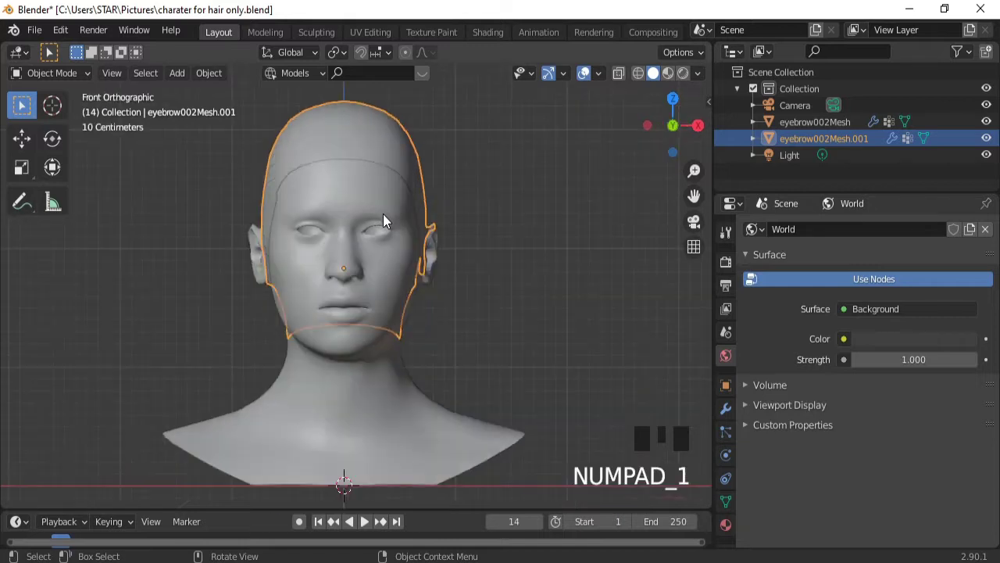
pyautogui.keyDown('ctrl'); pyautogui.moveTo(446, 203); pyautogui.dragTo(441, 221, button='middle'); pyautogui.keyUp('ctrl')
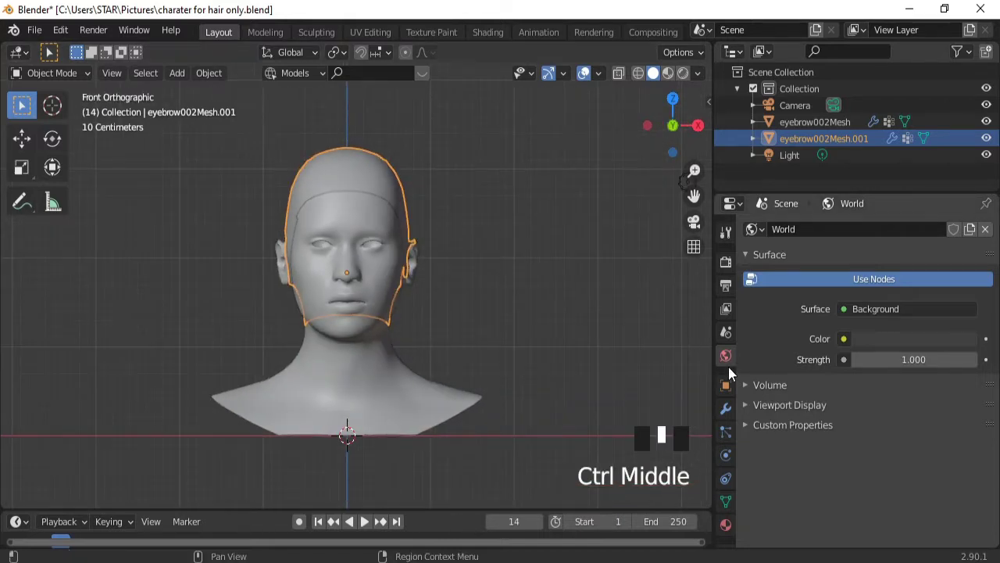
# Set the scalp's Material.002 Base Color to near black with a V of 0.040 and show the bust in Material Preview shading.
pyautogui.click(726, 525)
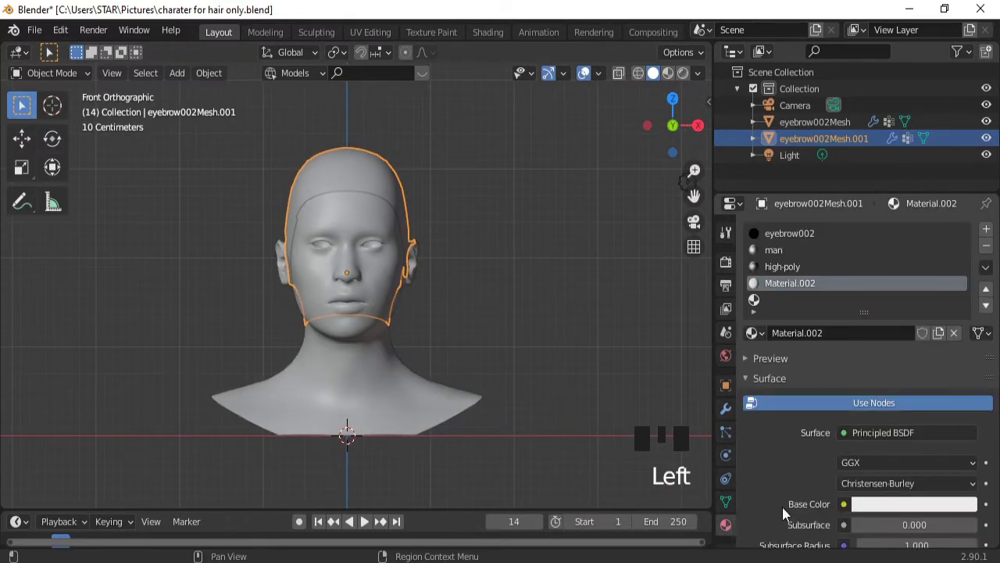
pyautogui.click(892, 501)
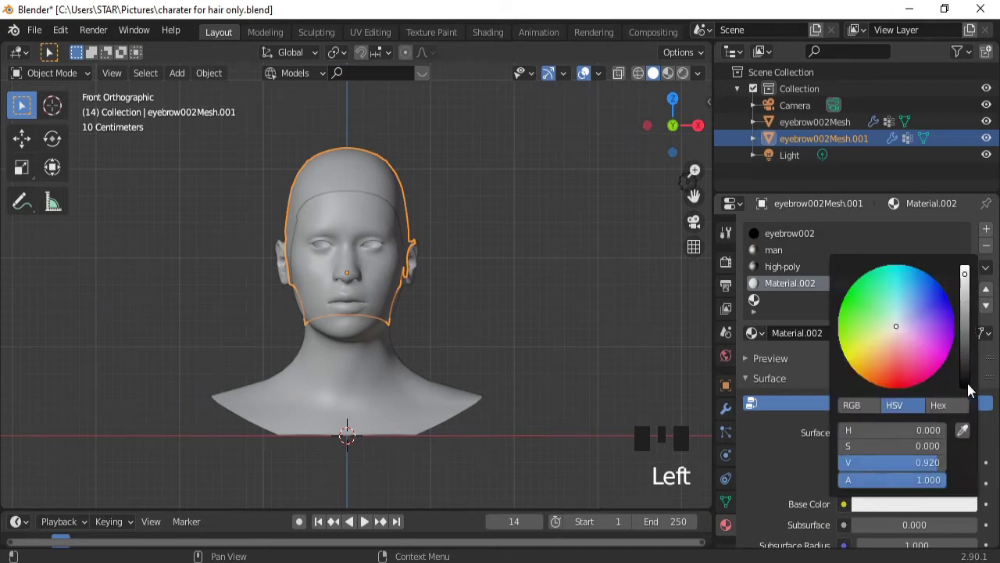
pyautogui.click(964, 383)
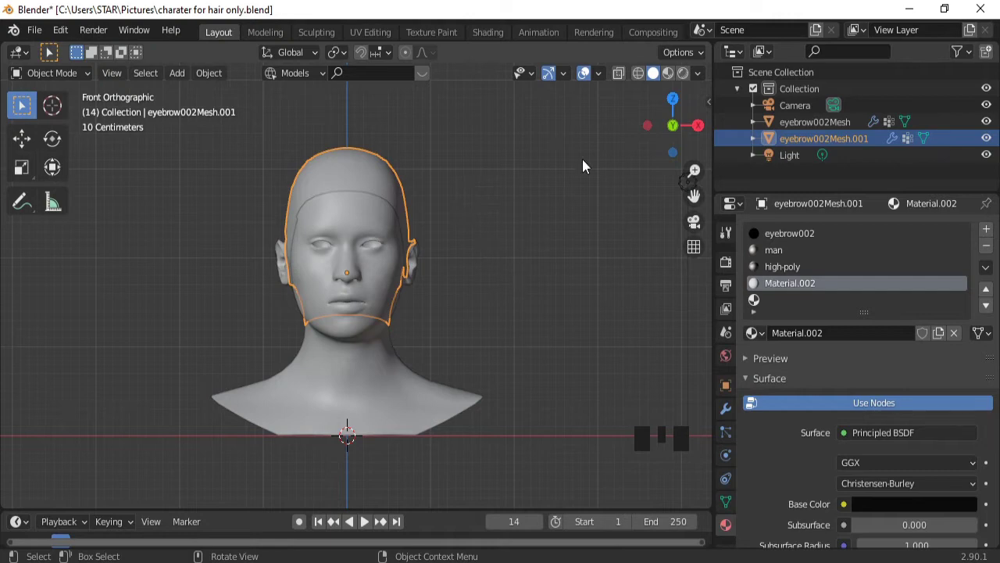
pyautogui.click(668, 72)
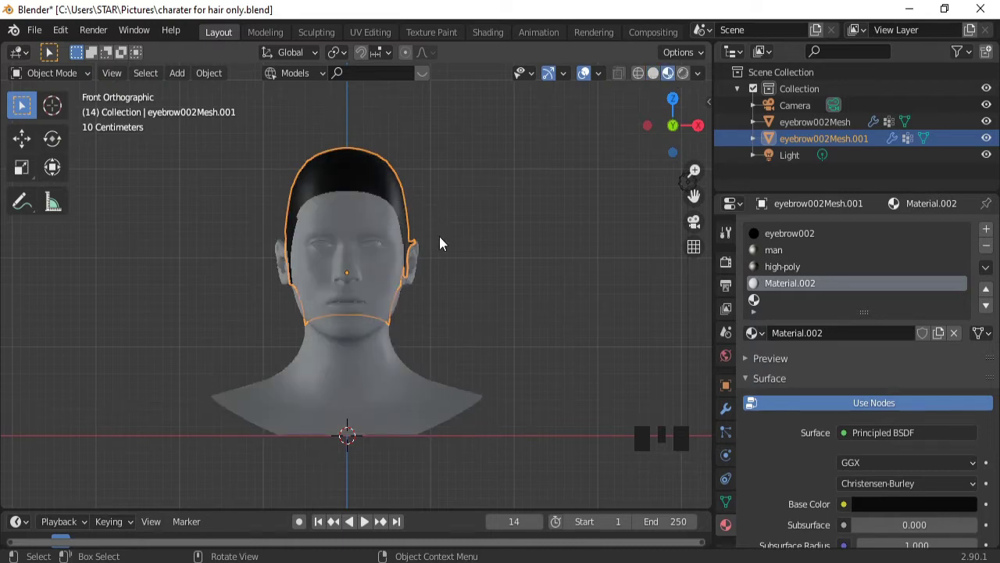
pyautogui.moveTo(386, 258); pyautogui.dragTo(370, 176, button='middle')
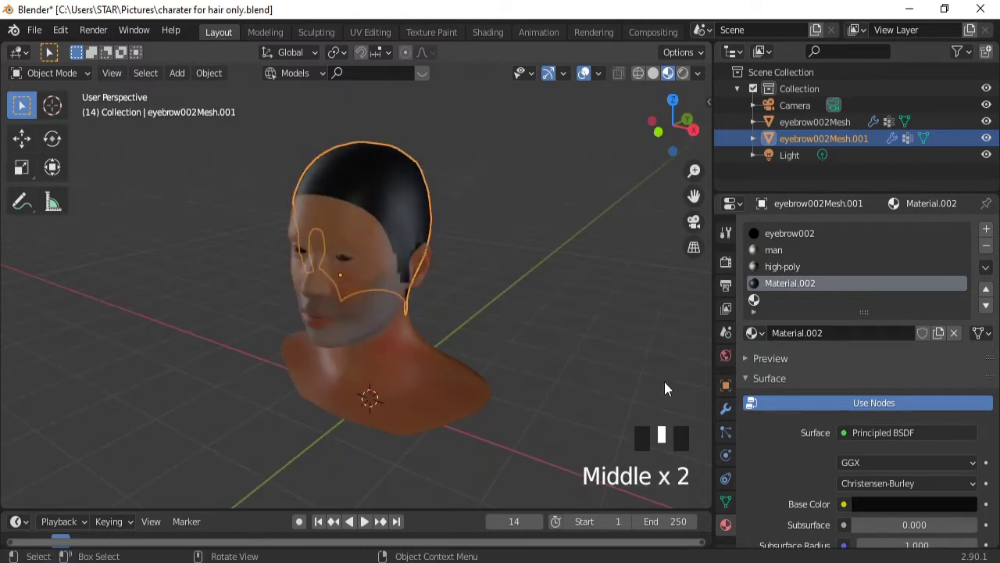
# Try a mid-grey Base Color with a V of 0.467 on the scalp material and darken it back to near black.
pyautogui.click(890, 503)
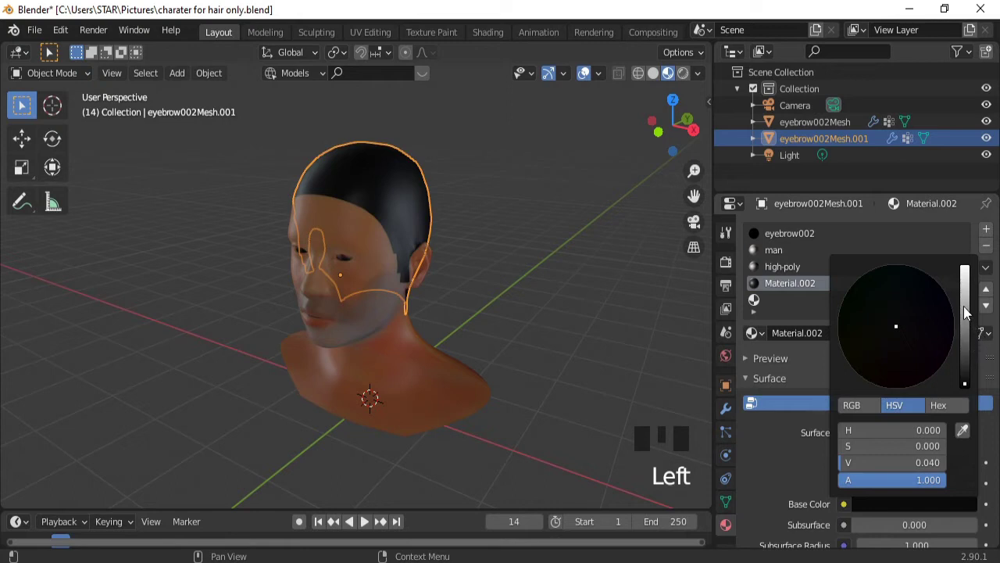
pyautogui.click(966, 313)
pyautogui.click(965, 374)
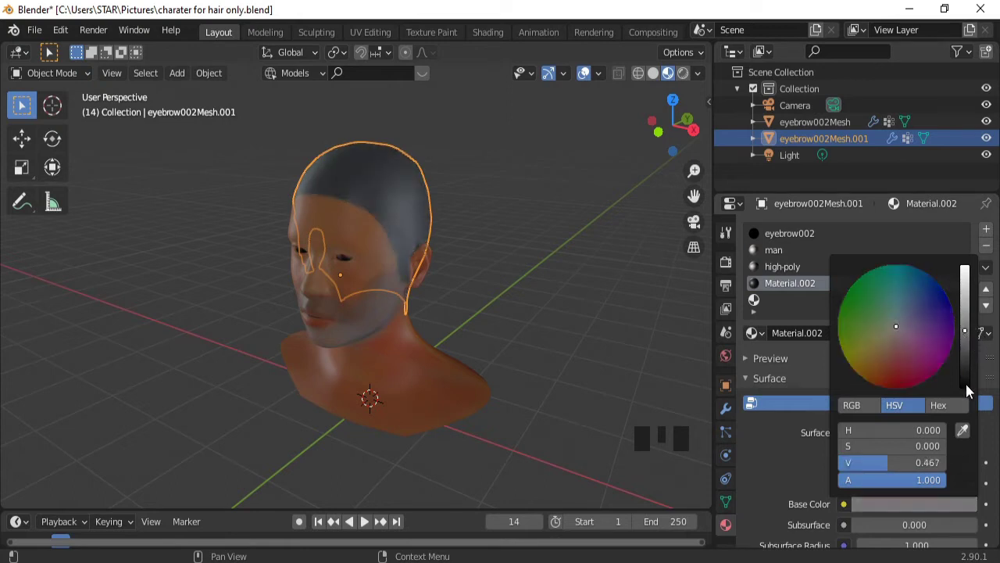
pyautogui.click(965, 381)
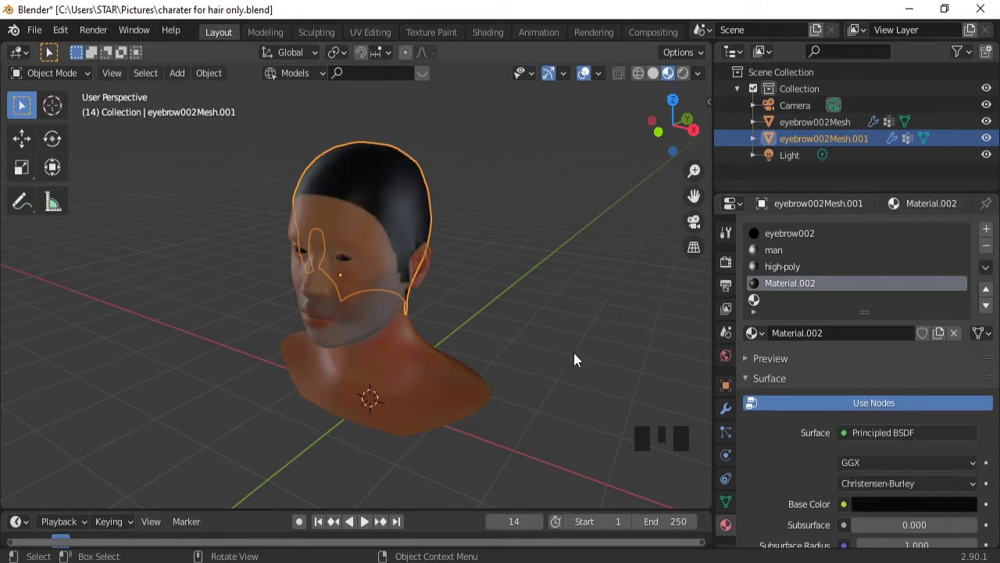
# Add a particle system to the scalp mesh, set its type to Hair and enable the Advanced options.
pyautogui.click(728, 435)
pyautogui.moveTo(450, 350); pyautogui.dragTo(505, 339, button='middle')
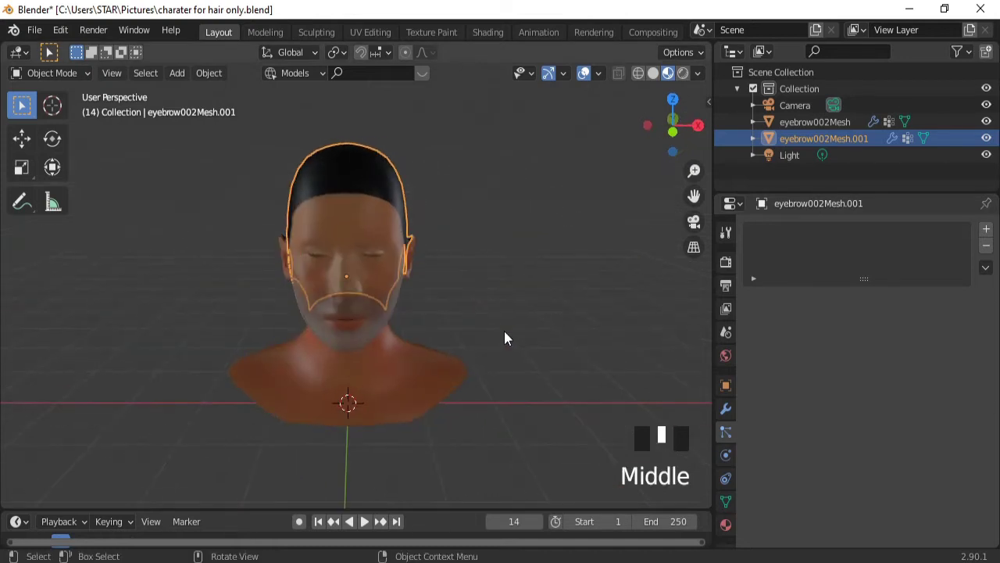
pyautogui.click(986, 229)
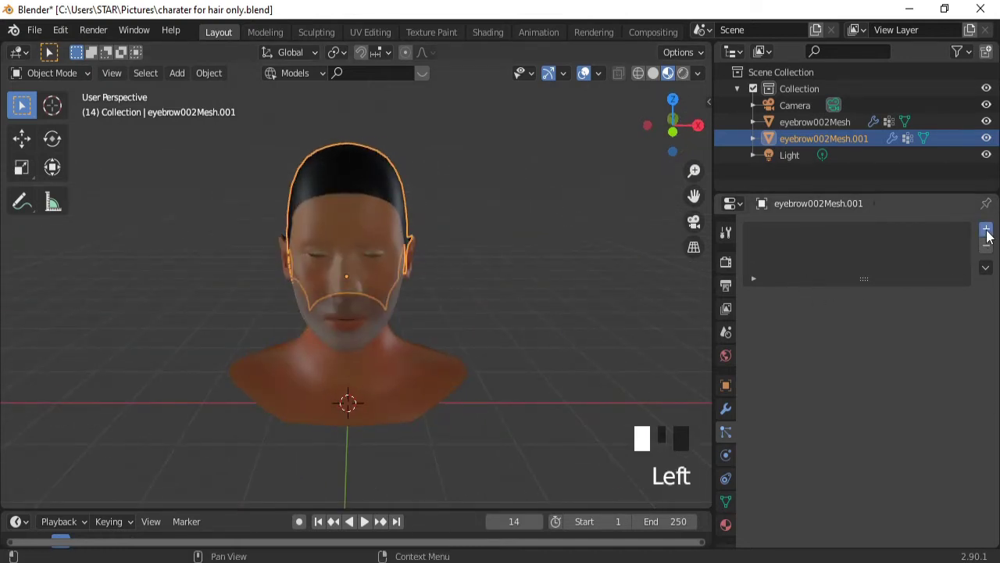
pyautogui.moveTo(508, 234); pyautogui.dragTo(476, 249, button='middle')
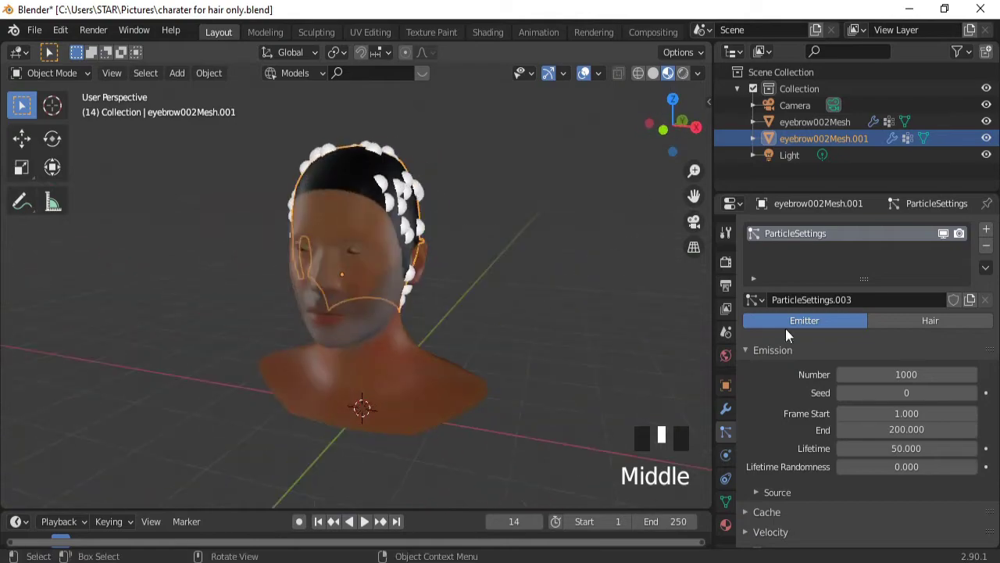
pyautogui.click(929, 320)
pyautogui.keyDown('ctrl'); pyautogui.moveTo(563, 206); pyautogui.dragTo(529, 254, button='middle'); pyautogui.keyUp('ctrl')
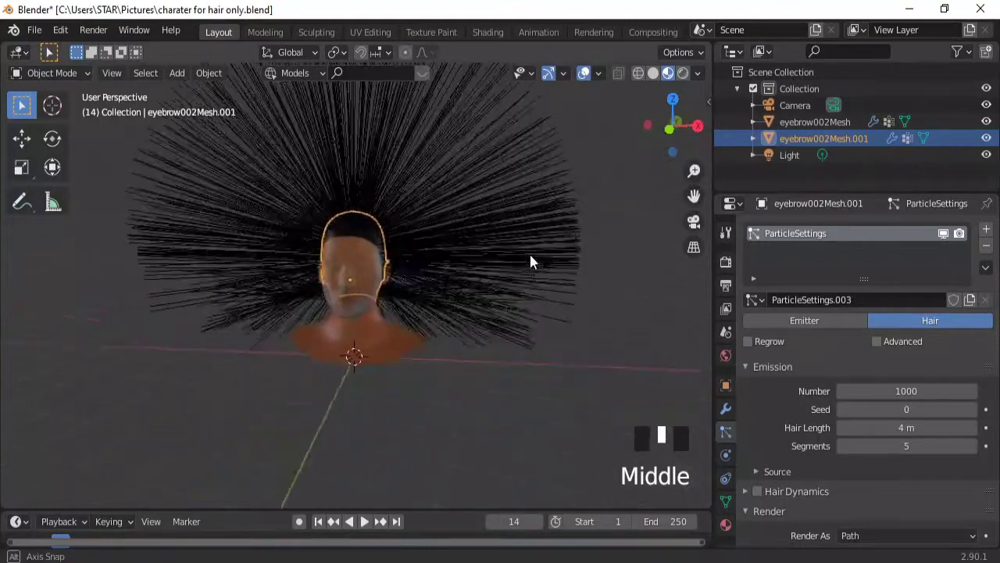
pyautogui.click(877, 342)
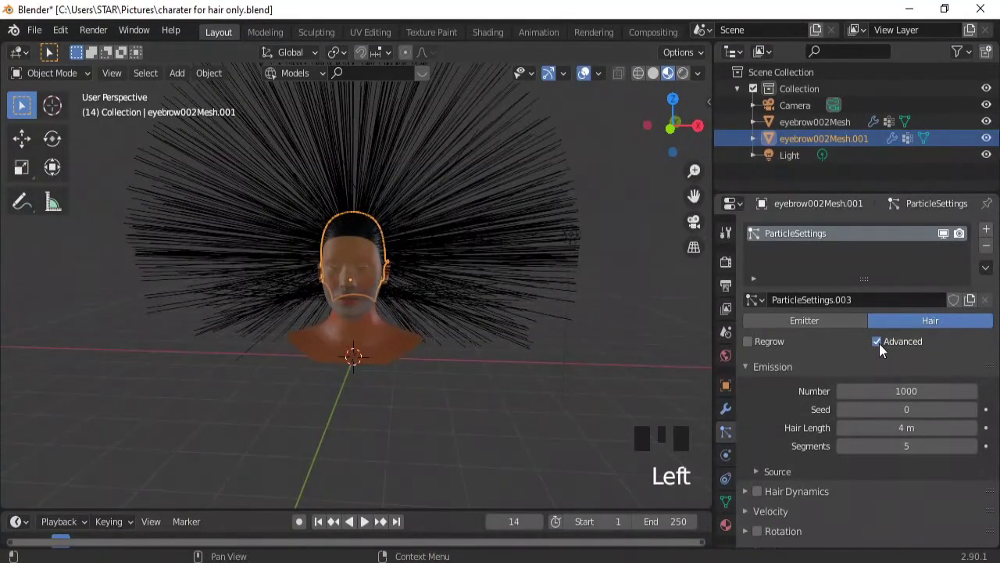
# Set the hair system's emission Number to 8000 after trying 5000.
pyautogui.doubleClick(905, 392)
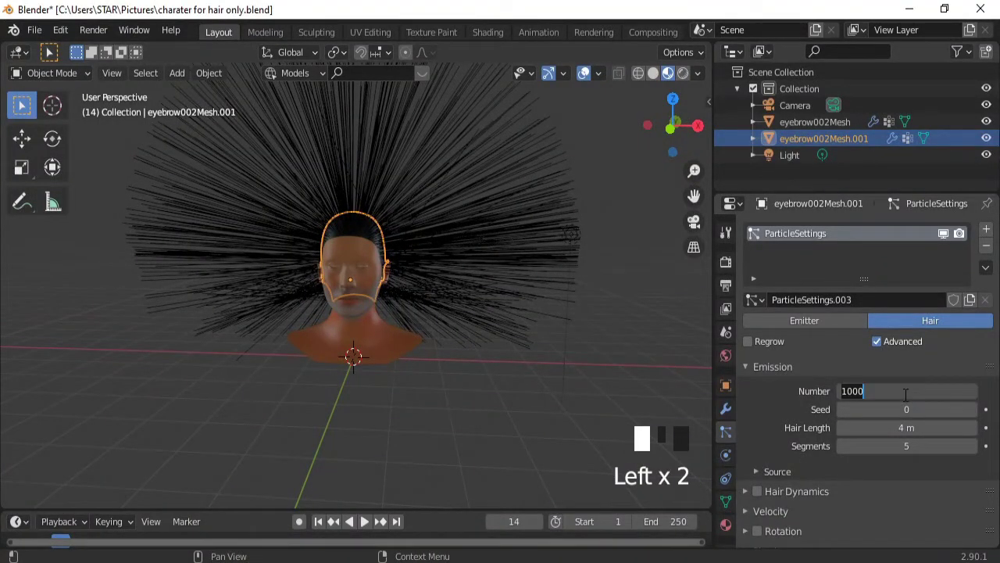
pyautogui.write('500')
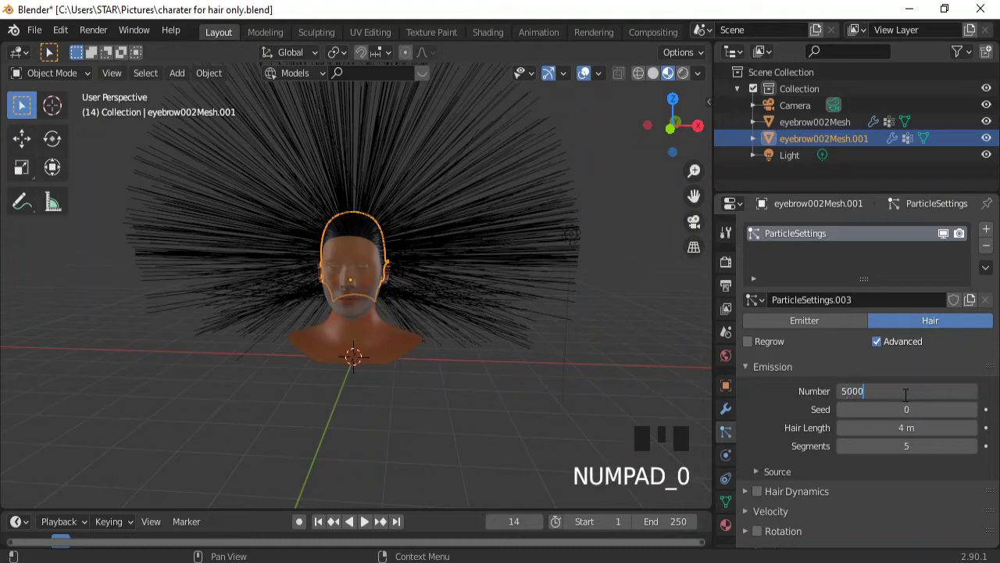
pyautogui.write('0')
pyautogui.press('Return')
pyautogui.click(906, 392)
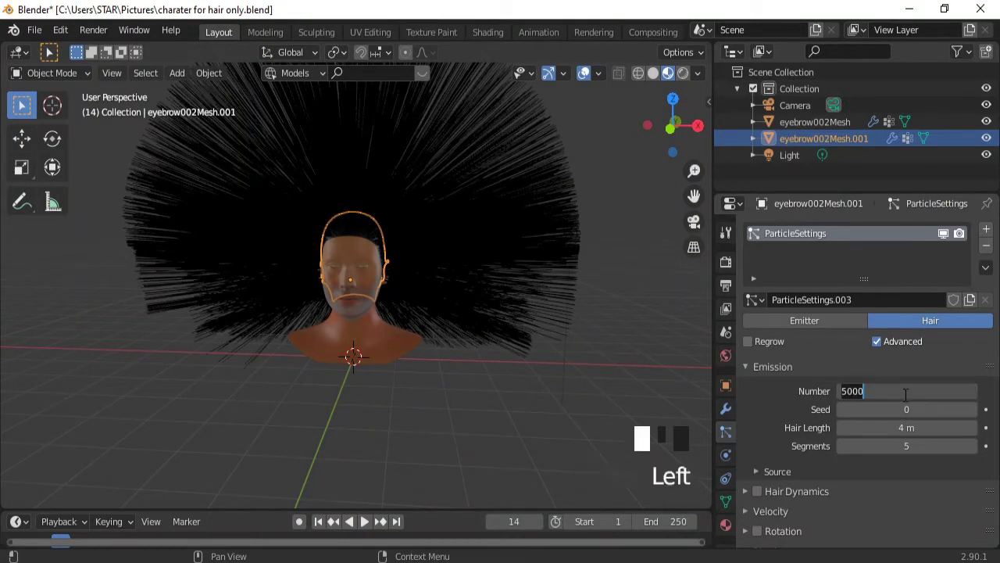
pyautogui.write('800')
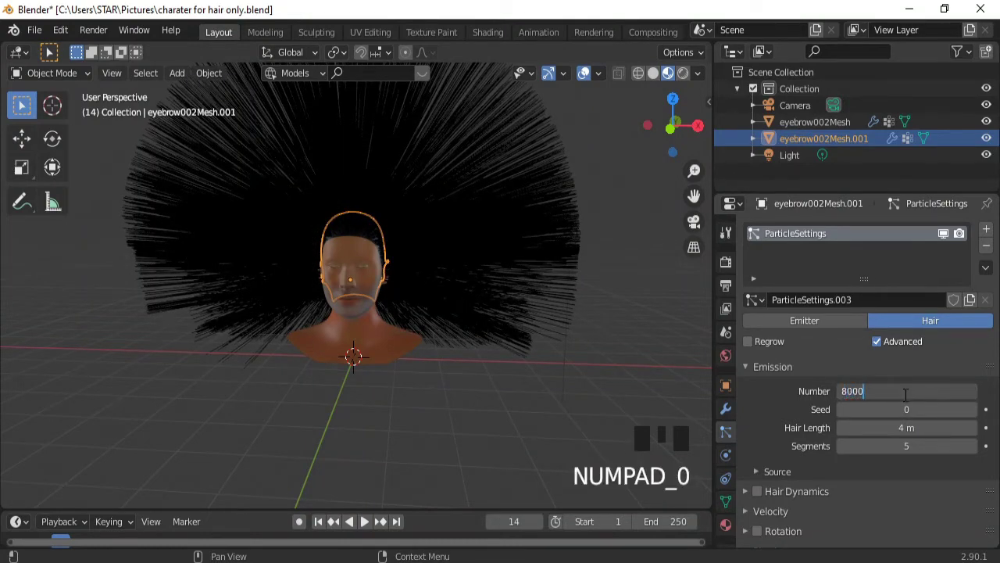
pyautogui.press('Return')
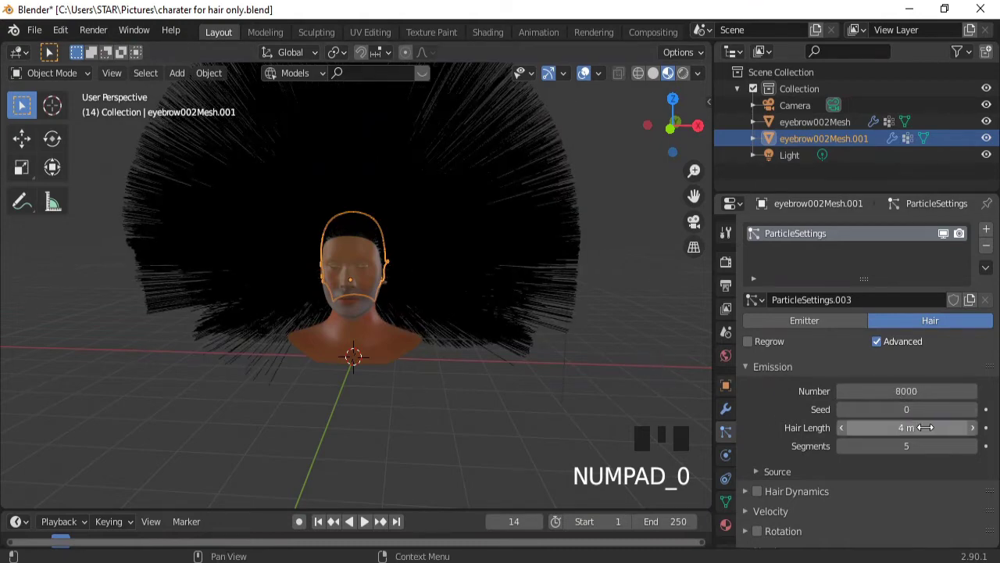
# Shorten the Hair Length to 1.07 m and check the hair around the head.
pyautogui.moveTo(931, 427); pyautogui.dragTo(859, 428)
pyautogui.moveTo(416, 357); pyautogui.dragTo(547, 376, button='middle')
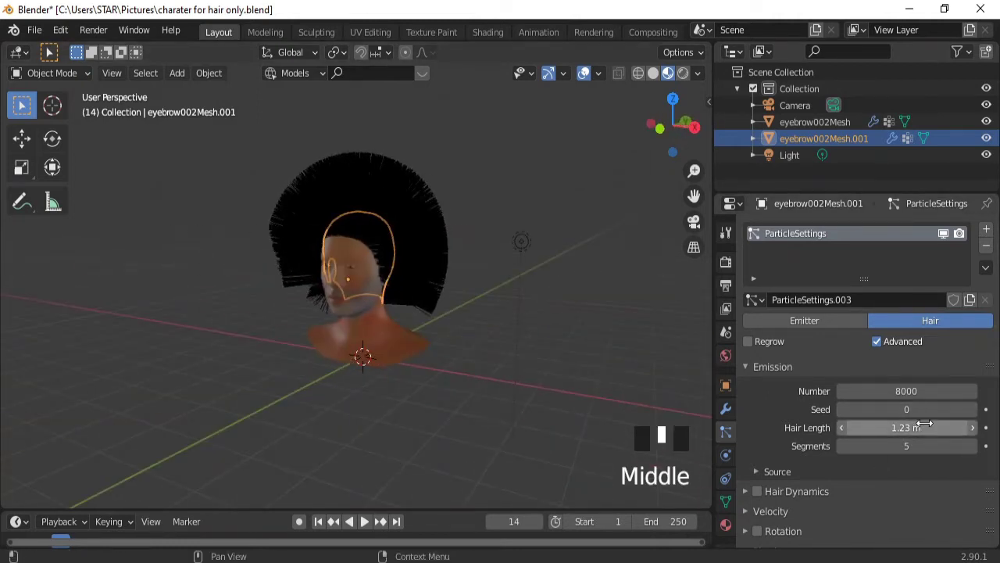
pyautogui.moveTo(921, 427); pyautogui.dragTo(908, 427)
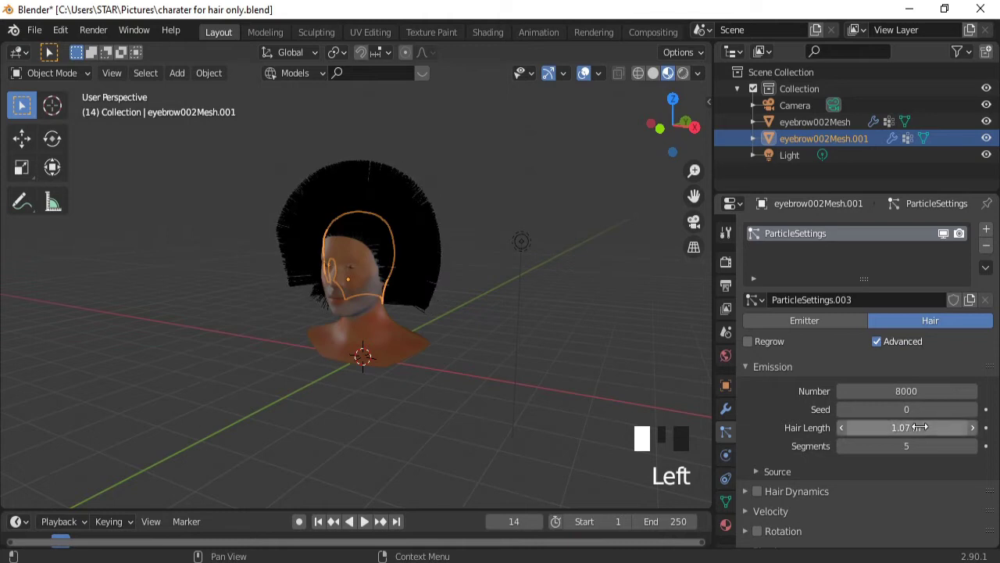
pyautogui.moveTo(623, 366)
pyautogui.mouseDown(button='middle')
pyautogui.moveTo(482, 364)
pyautogui.moveTo(614, 359)
pyautogui.mouseUp(button='middle')
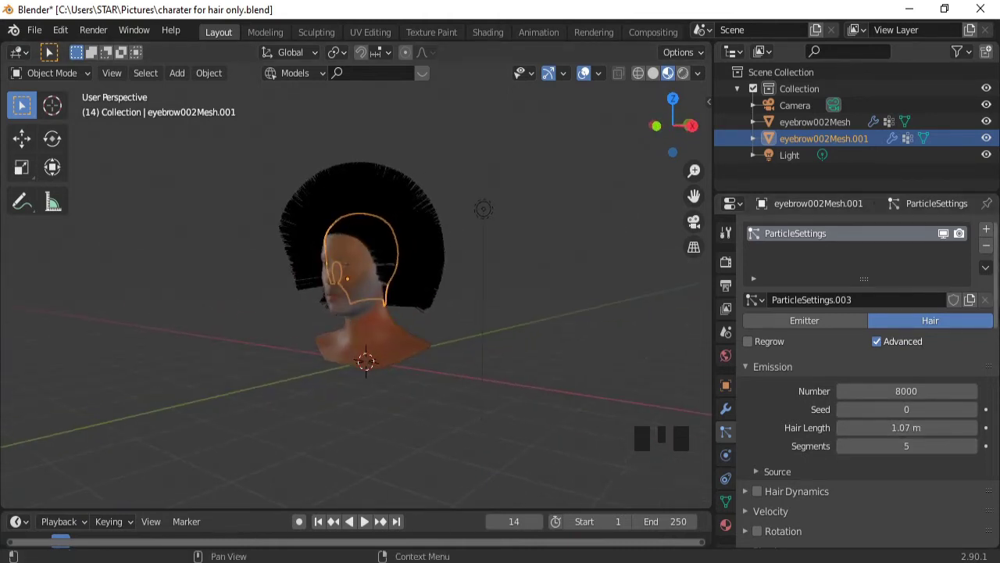
# Set the hair's Children to Interpolated after trying Simple, and show the head in Solid shading from the side.
pyautogui.moveTo(996, 265); pyautogui.dragTo(996, 291)
pyautogui.moveTo(997, 338); pyautogui.dragTo(996, 441)
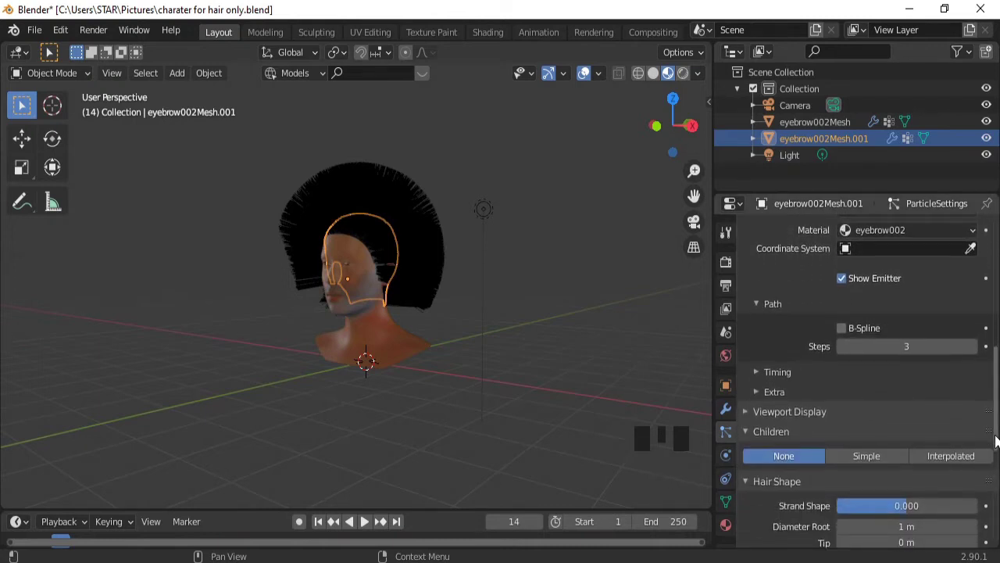
pyautogui.click(863, 456)
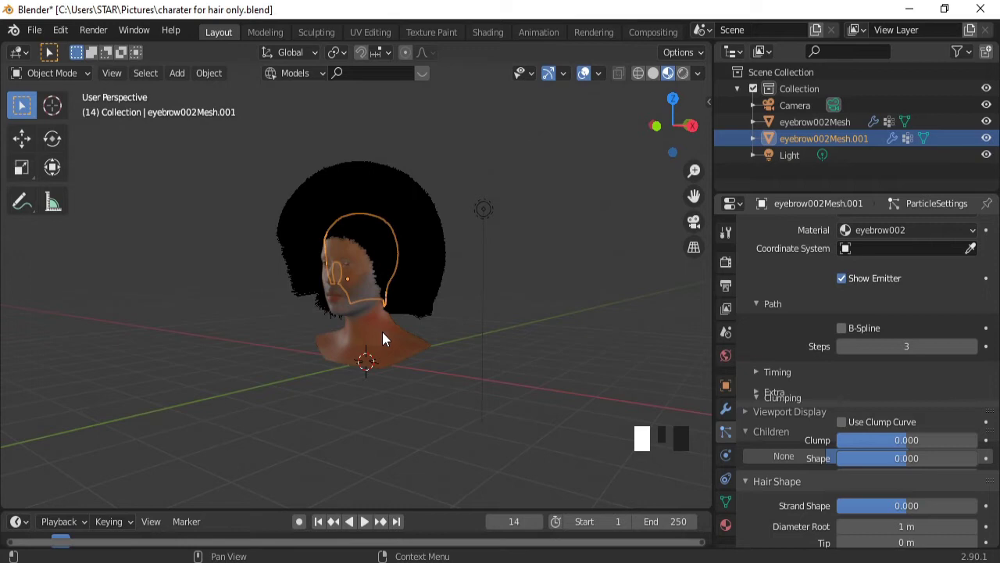
pyautogui.moveTo(345, 329); pyautogui.dragTo(438, 267, button='middle')
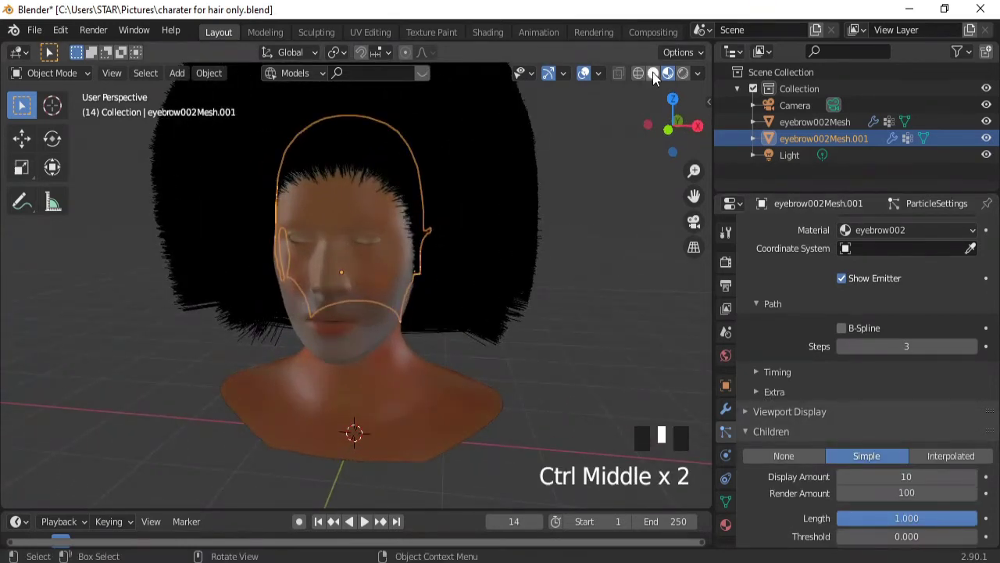
pyautogui.click(936, 456)
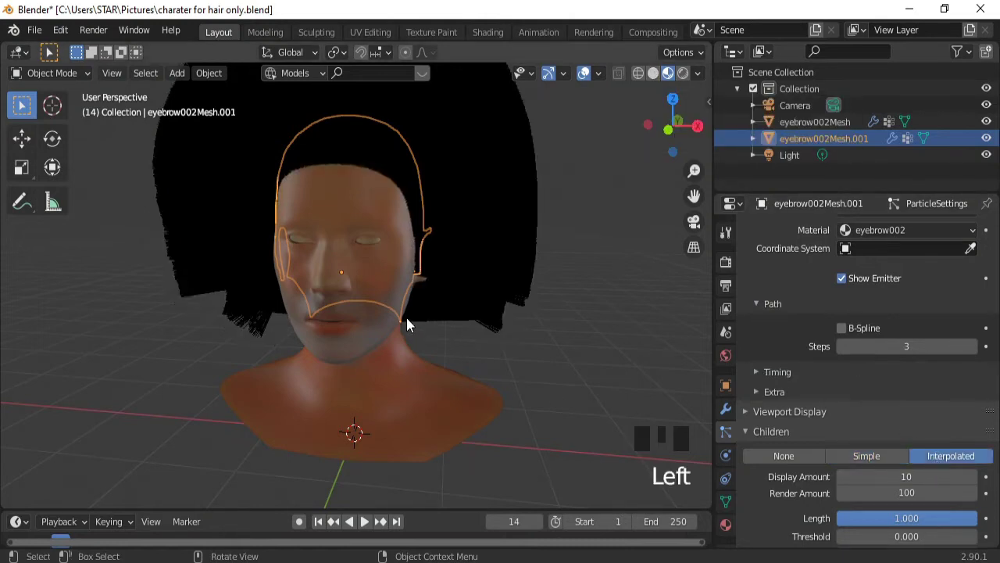
pyautogui.keyDown('ctrl'); pyautogui.moveTo(405, 315); pyautogui.dragTo(376, 381, button='middle'); pyautogui.keyUp('ctrl')
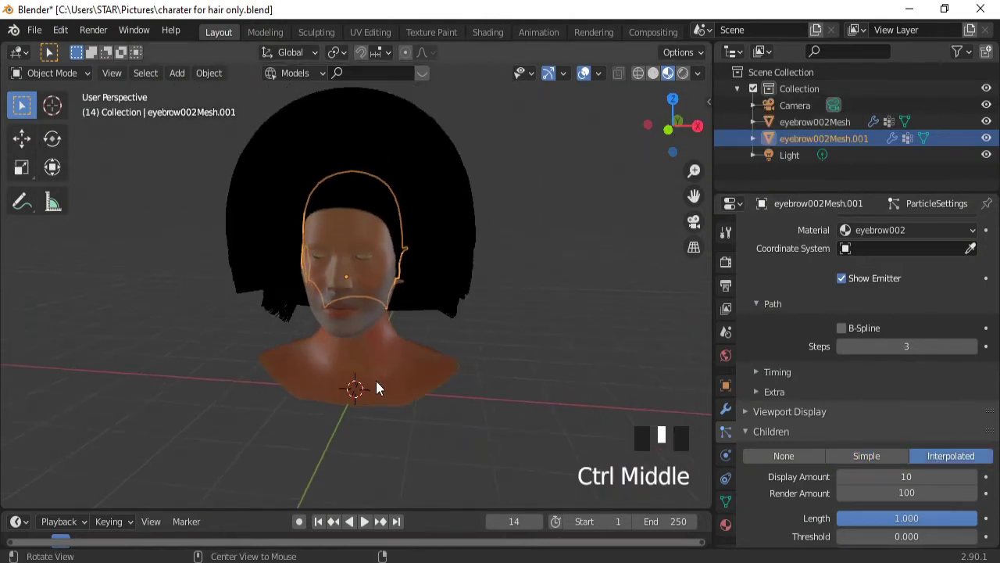
pyautogui.click(652, 74)
pyautogui.moveTo(373, 276); pyautogui.dragTo(571, 282, button='middle')
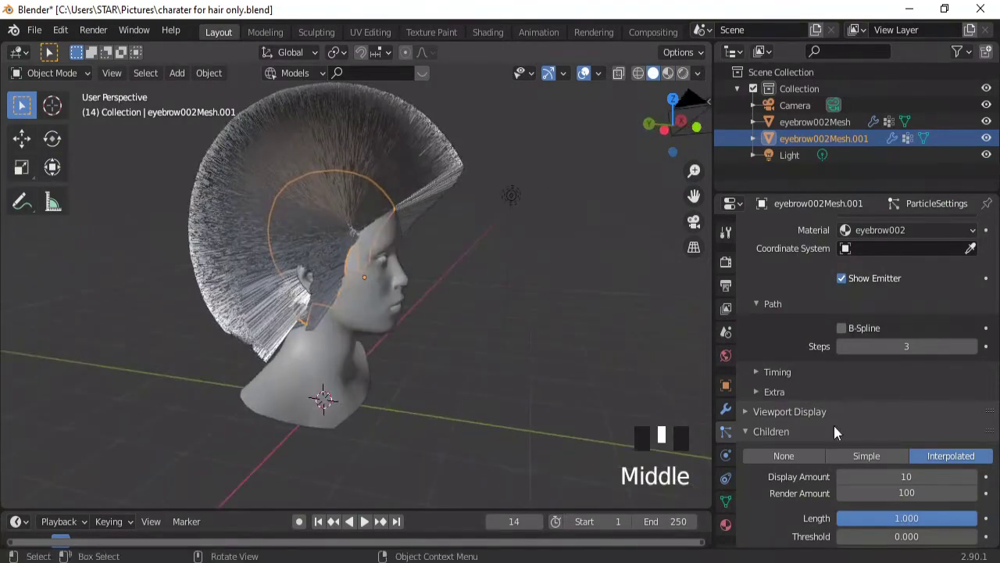
# Set the hair's Children to Simple after comparing None and Interpolated, and set Clump to -0.198.
pyautogui.click(872, 458)
pyautogui.click(798, 455)
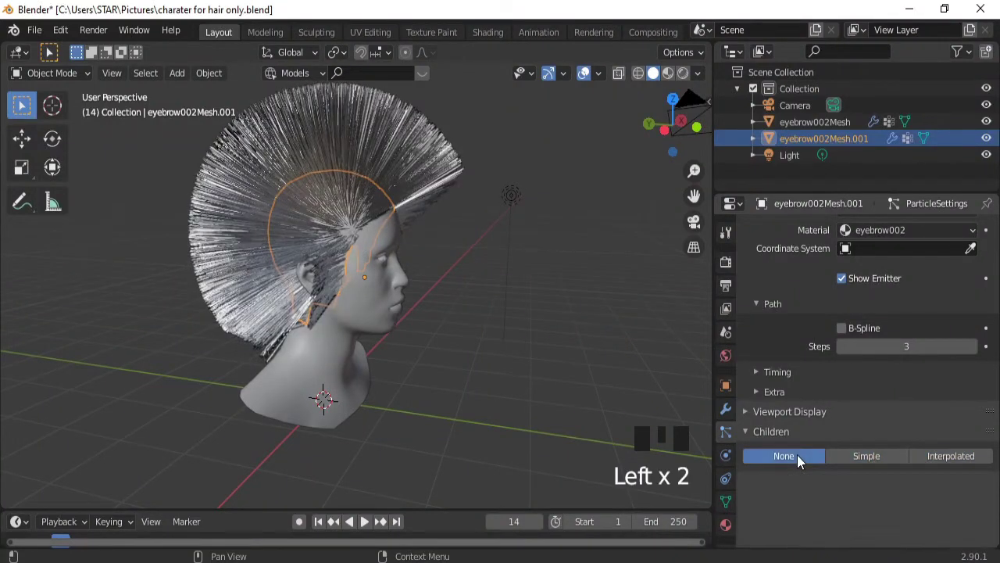
pyautogui.click(862, 453)
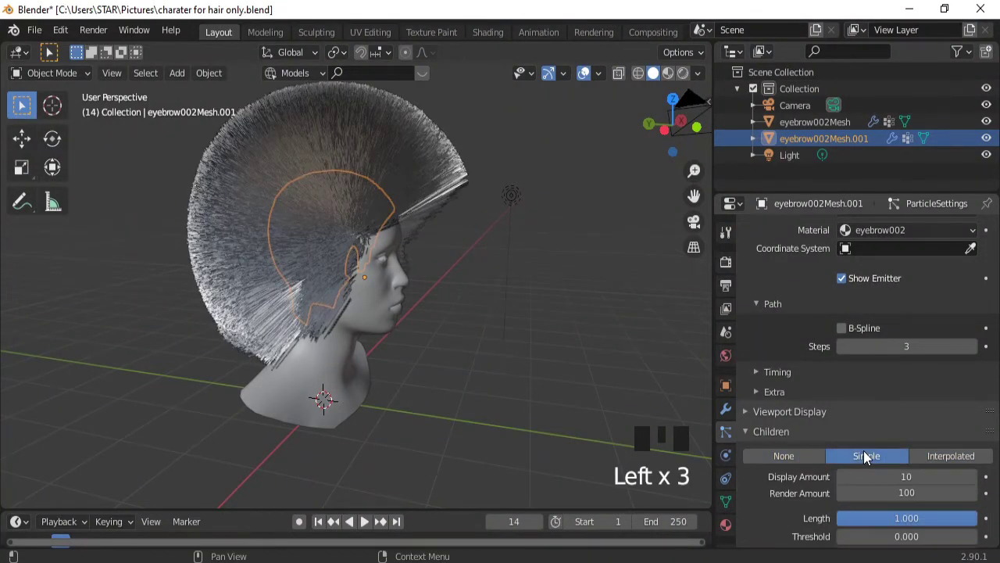
pyautogui.click(937, 453)
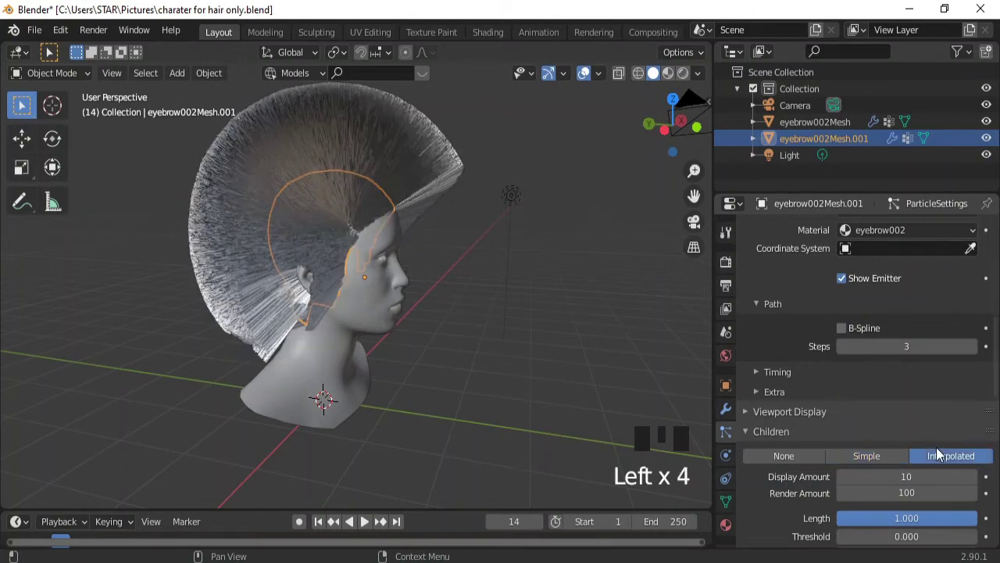
pyautogui.click(878, 458)
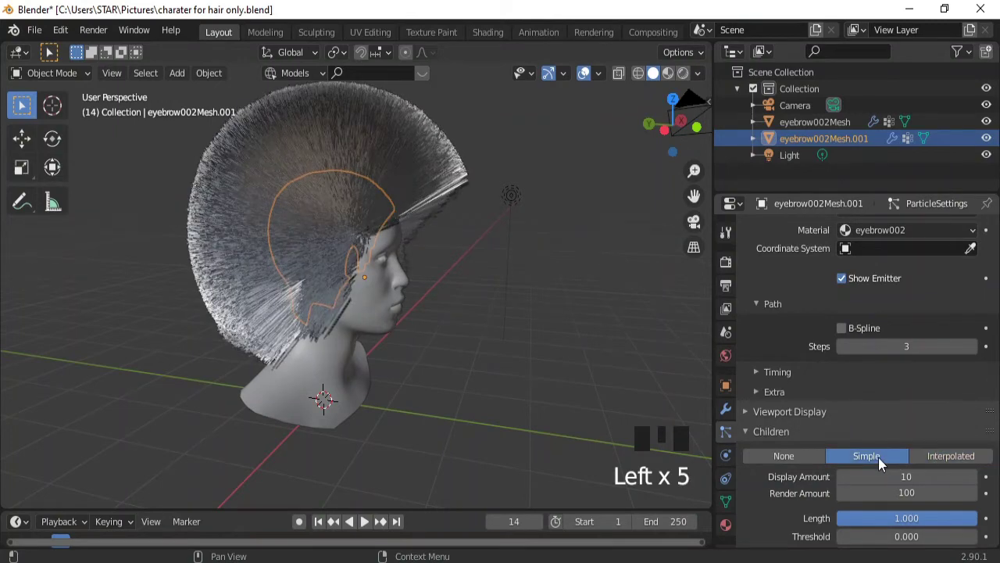
pyautogui.moveTo(997, 382); pyautogui.dragTo(997, 475)
pyautogui.moveTo(907, 324)
pyautogui.mouseDown()
pyautogui.moveTo(883, 323)
pyautogui.moveTo(893, 317)
pyautogui.mouseUp()
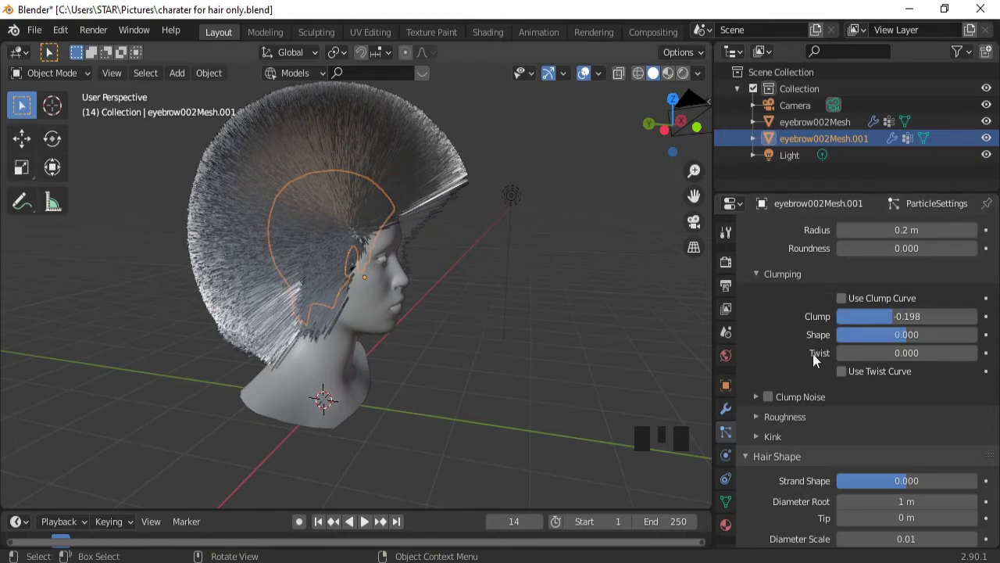
# Try to increase the hair strands' Diameter Root in the Hair Shape settings.
pyautogui.moveTo(998, 461); pyautogui.dragTo(998, 465)
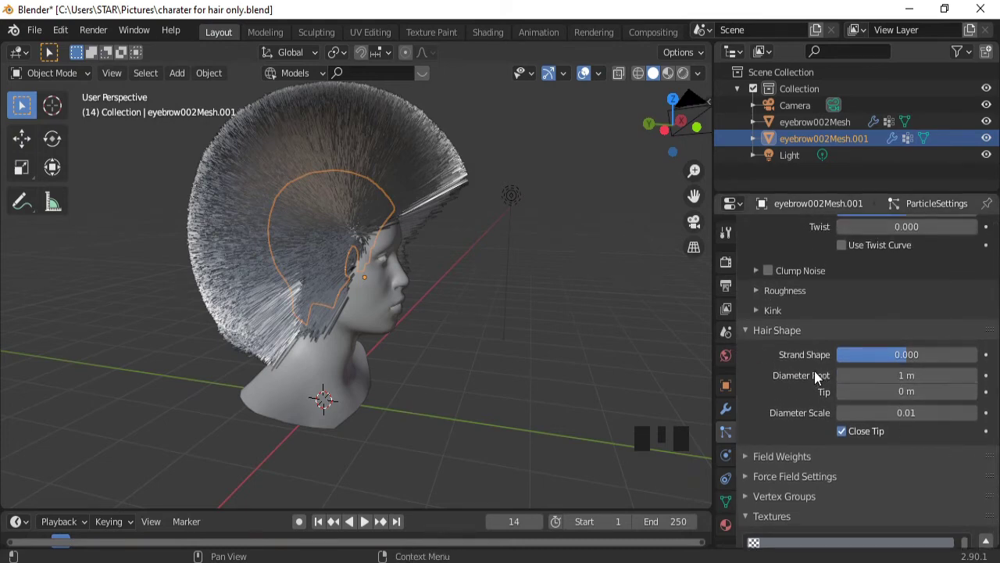
pyautogui.click(973, 376)
pyautogui.click(973, 376)
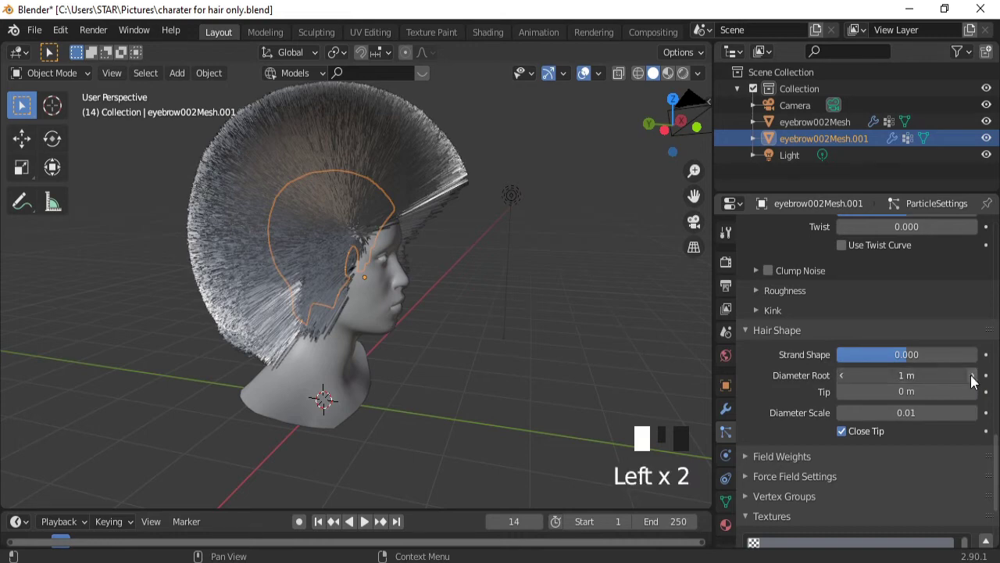
pyautogui.click(973, 376)
pyautogui.click(973, 376)
pyautogui.click(973, 376)
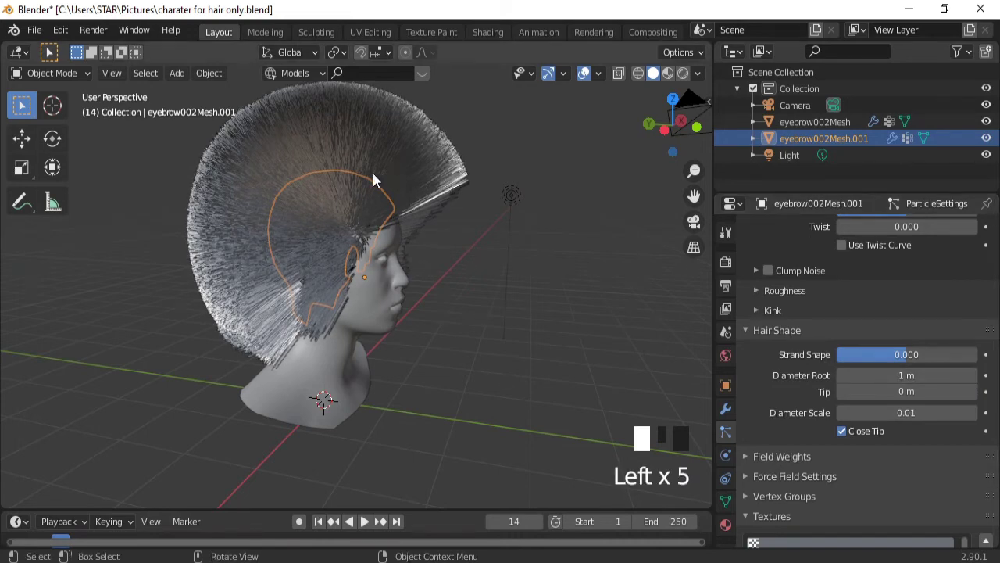
# Switch the scalp mesh to Particle Edit mode and set the Comb brush radius to 100 px.
pyautogui.moveTo(568, 279); pyautogui.dragTo(505, 203, button='middle')
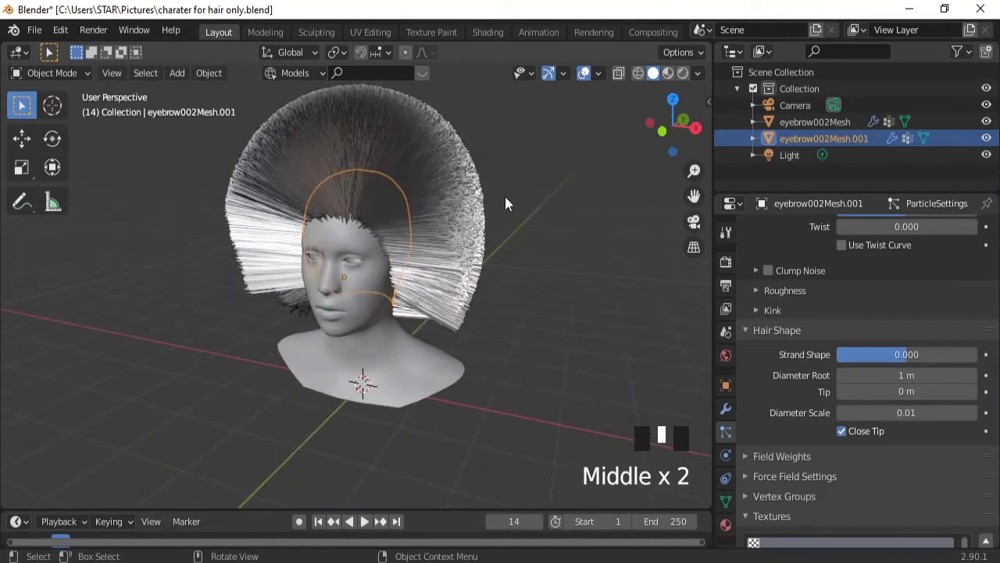
pyautogui.click(82, 73)
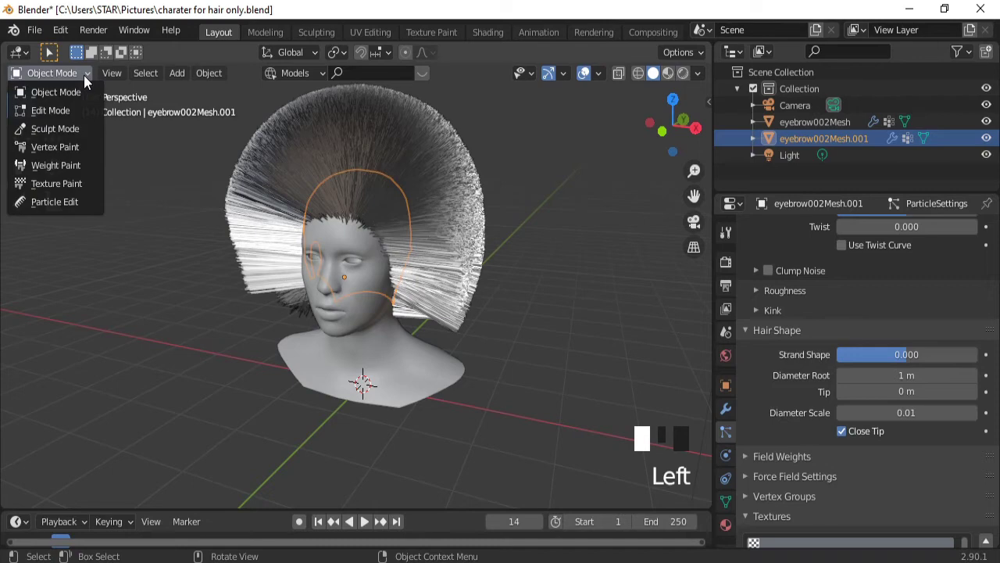
pyautogui.click(64, 201)
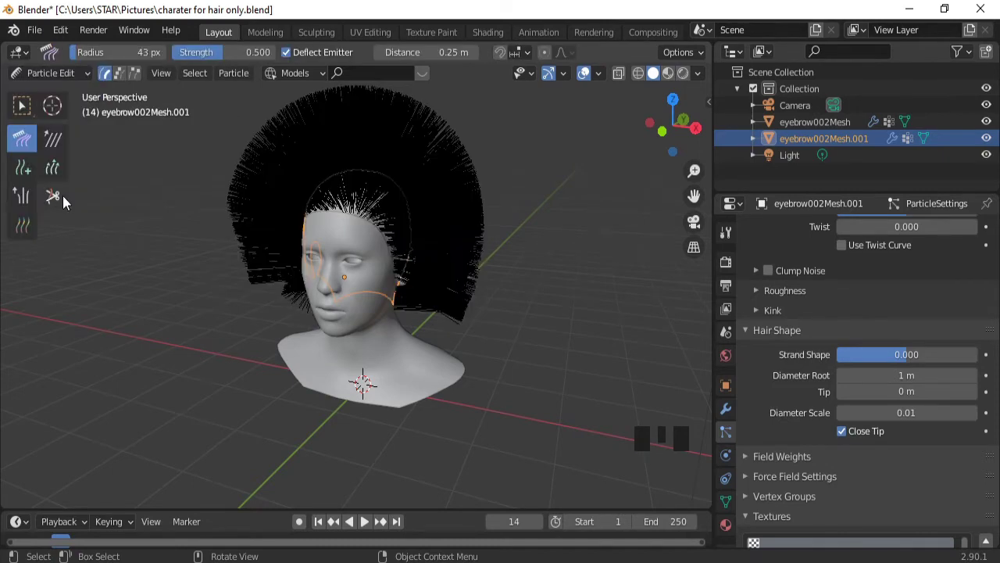
pyautogui.moveTo(446, 277); pyautogui.dragTo(400, 254, button='middle')
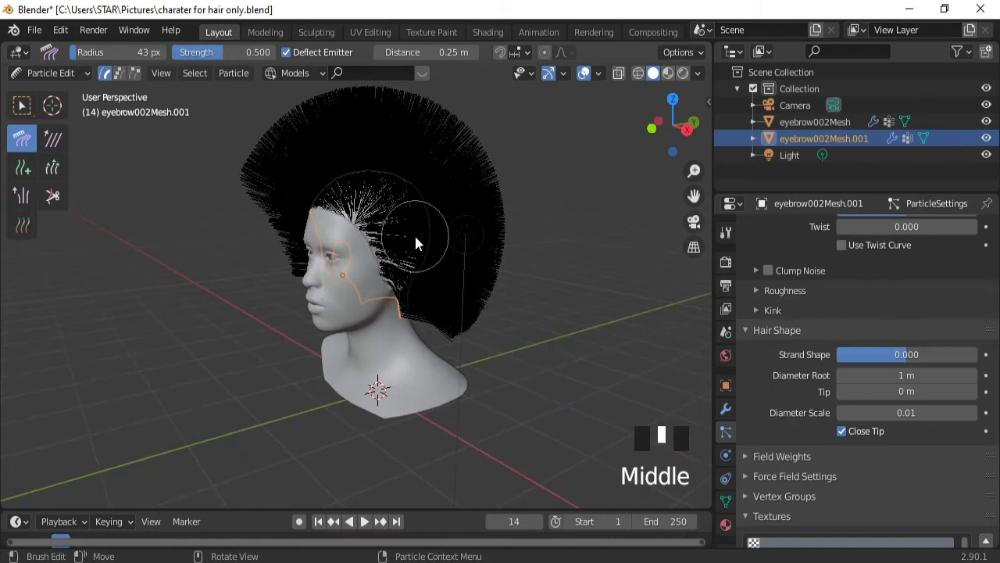
pyautogui.press('f')
pyautogui.click(435, 231)
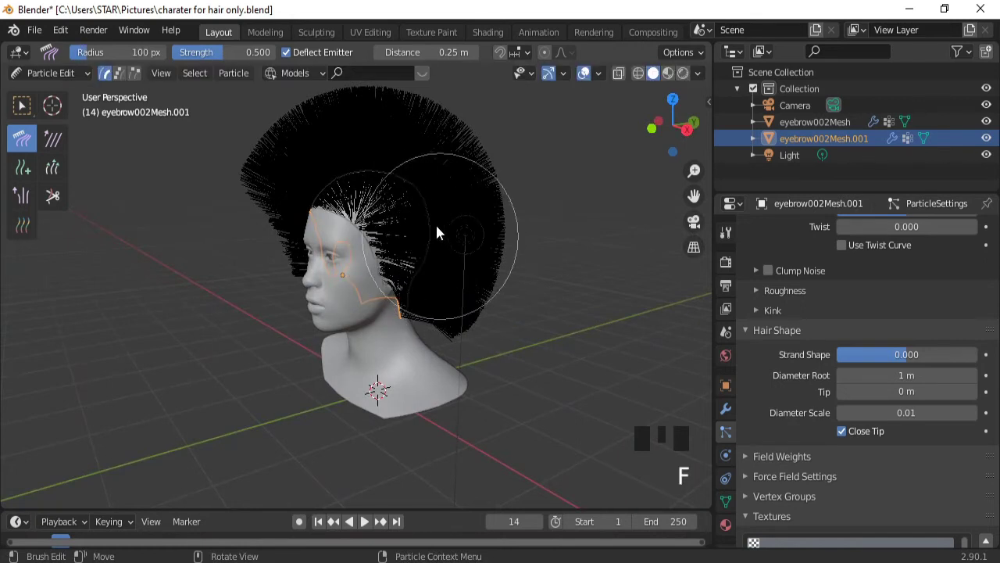
# Comb the hair downward on the character's left side and across the back of the head.
pyautogui.moveTo(427, 191); pyautogui.dragTo(432, 343)
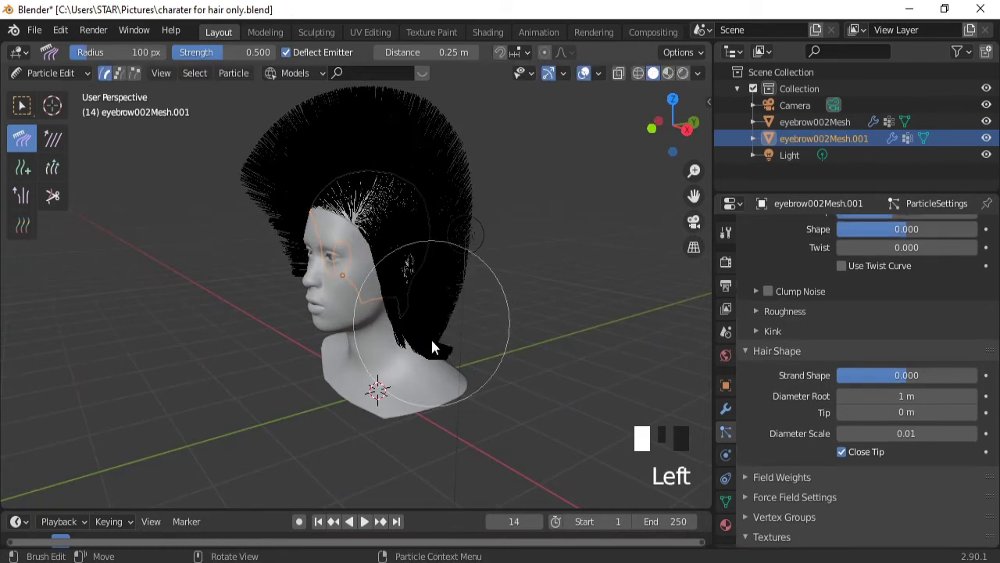
pyautogui.moveTo(403, 210); pyautogui.dragTo(414, 370)
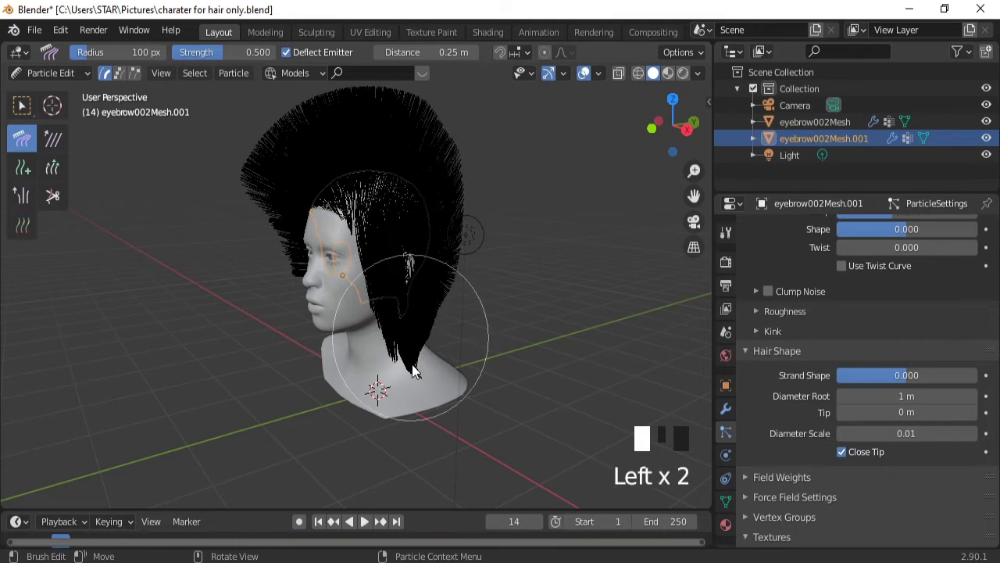
pyautogui.moveTo(497, 301); pyautogui.dragTo(378, 242, button='middle')
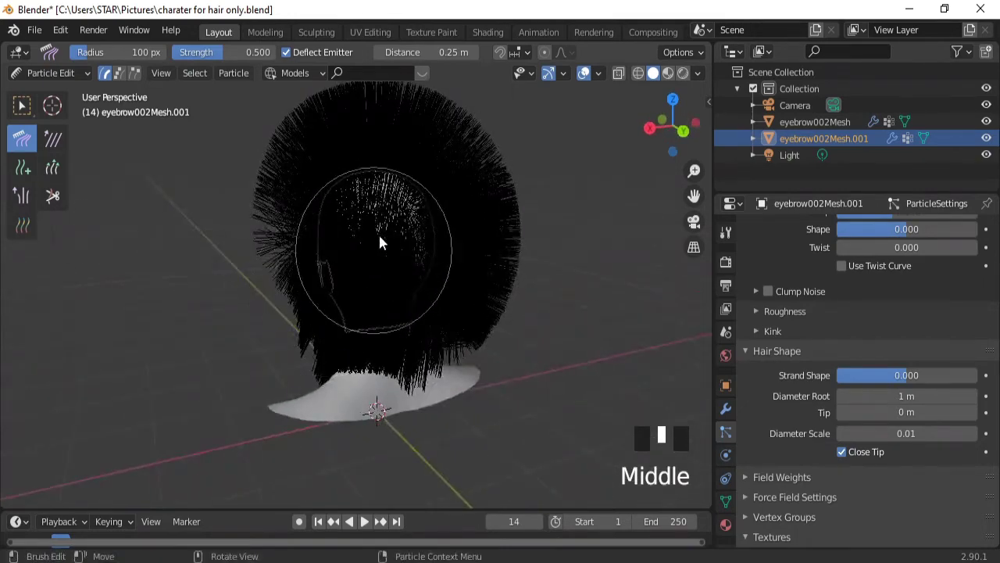
pyautogui.moveTo(380, 207); pyautogui.dragTo(381, 420)
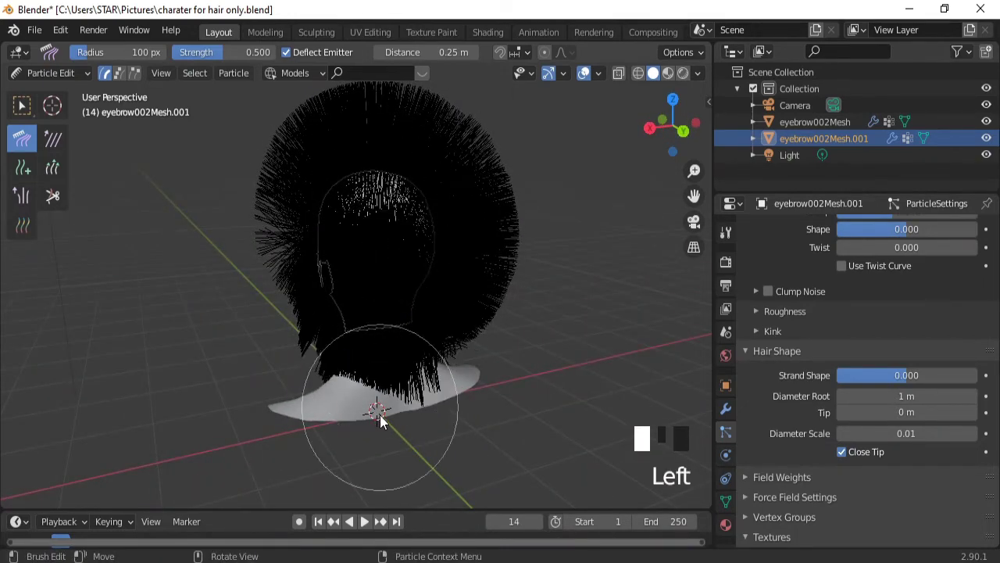
pyautogui.moveTo(417, 210); pyautogui.dragTo(421, 432)
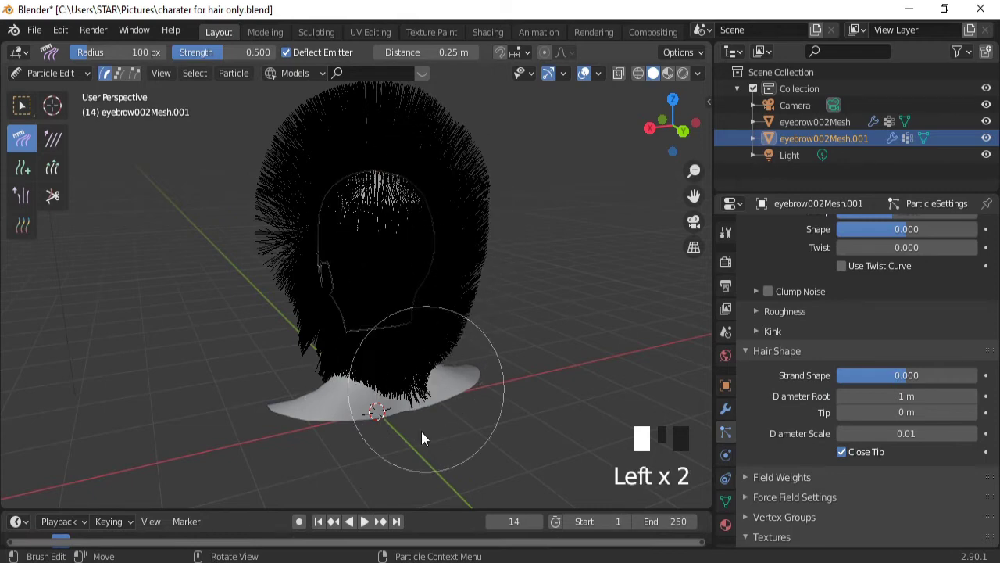
# Comb the hair downward from the back of the head around the character's right side to beside the face.
pyautogui.moveTo(472, 315); pyautogui.dragTo(360, 285, button='middle')
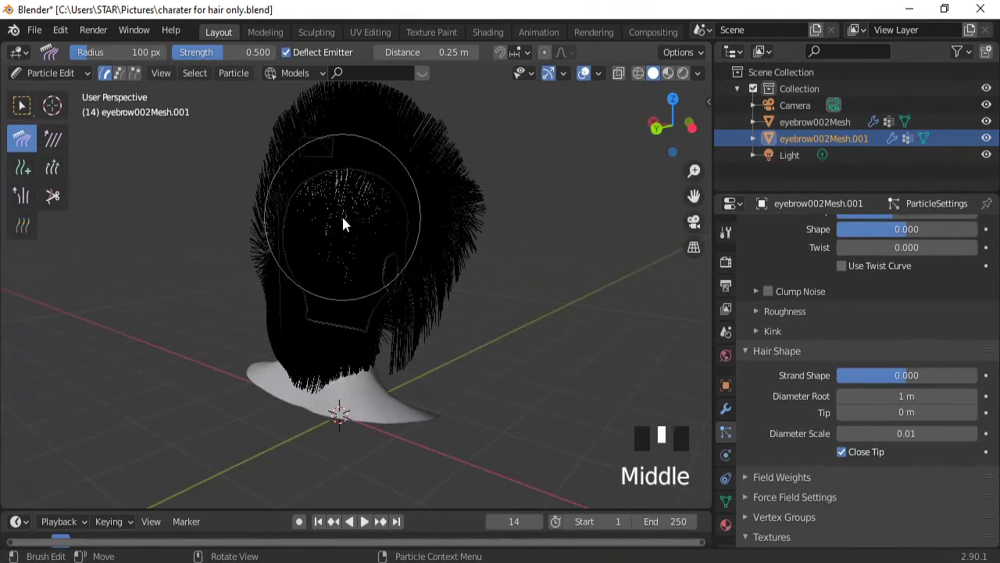
pyautogui.moveTo(341, 222); pyautogui.dragTo(357, 462)
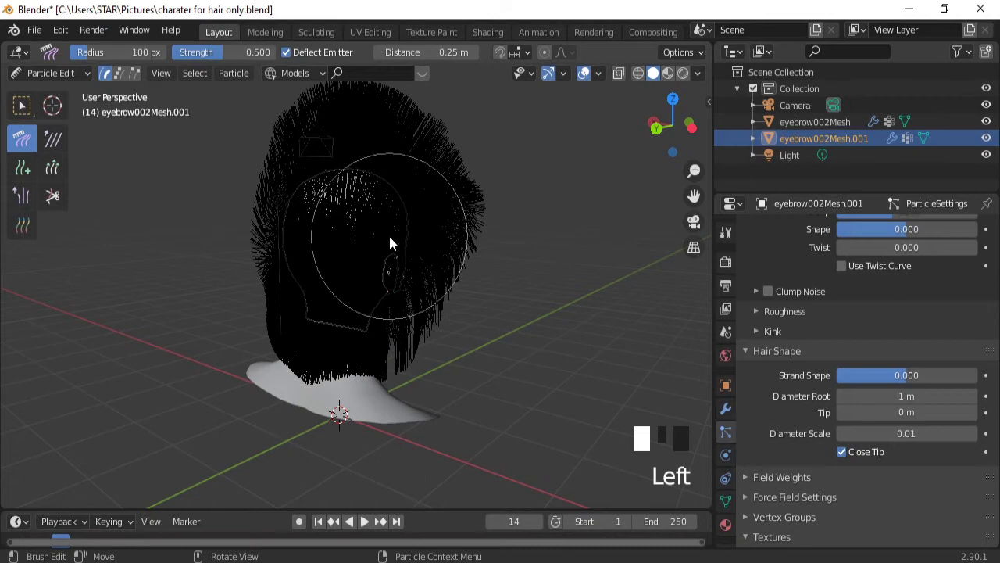
pyautogui.moveTo(390, 244); pyautogui.dragTo(398, 417)
pyautogui.moveTo(469, 358); pyautogui.dragTo(375, 351, button='middle')
pyautogui.moveTo(360, 212); pyautogui.dragTo(361, 379)
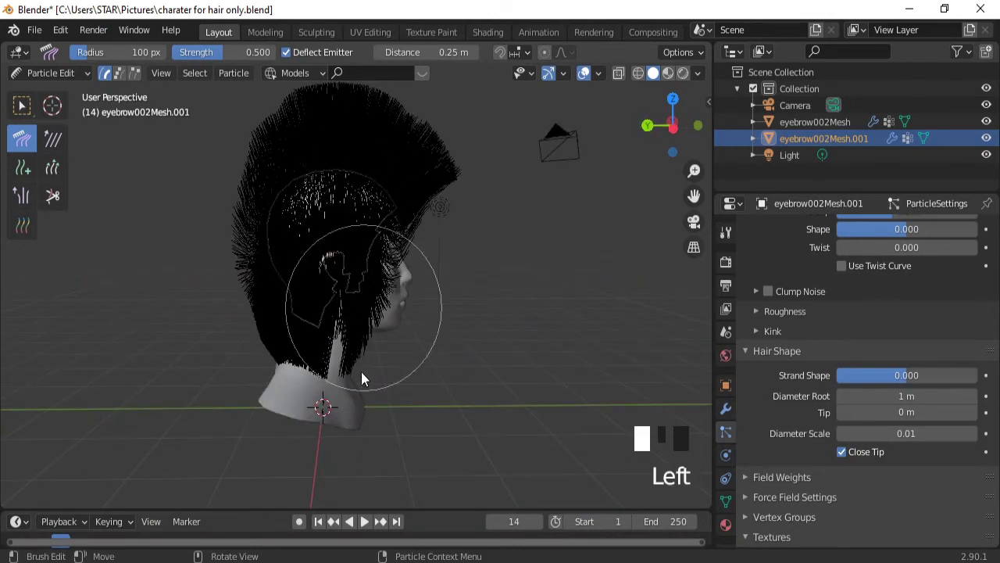
pyautogui.moveTo(346, 234); pyautogui.dragTo(328, 424)
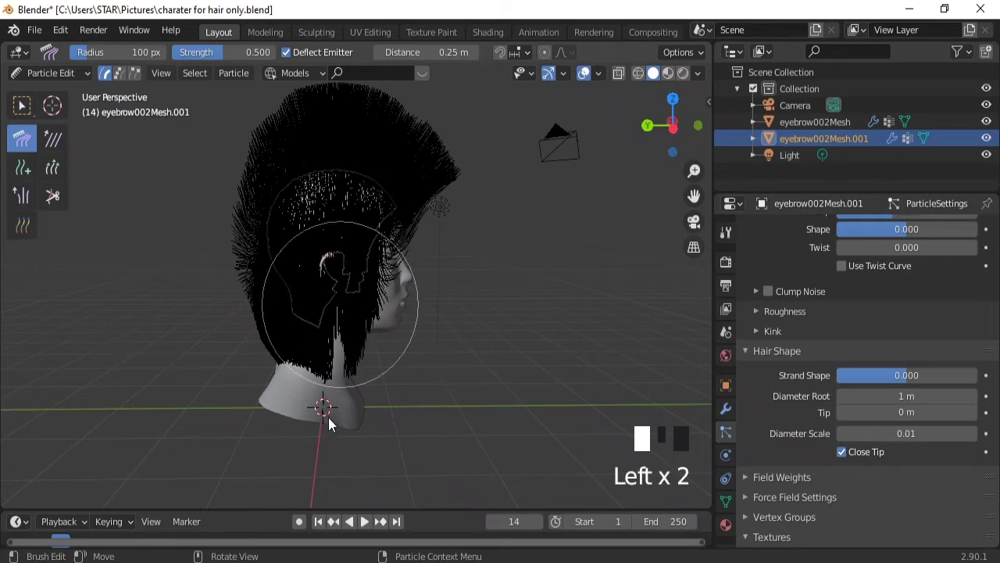
pyautogui.moveTo(402, 346); pyautogui.dragTo(255, 321, button='middle')
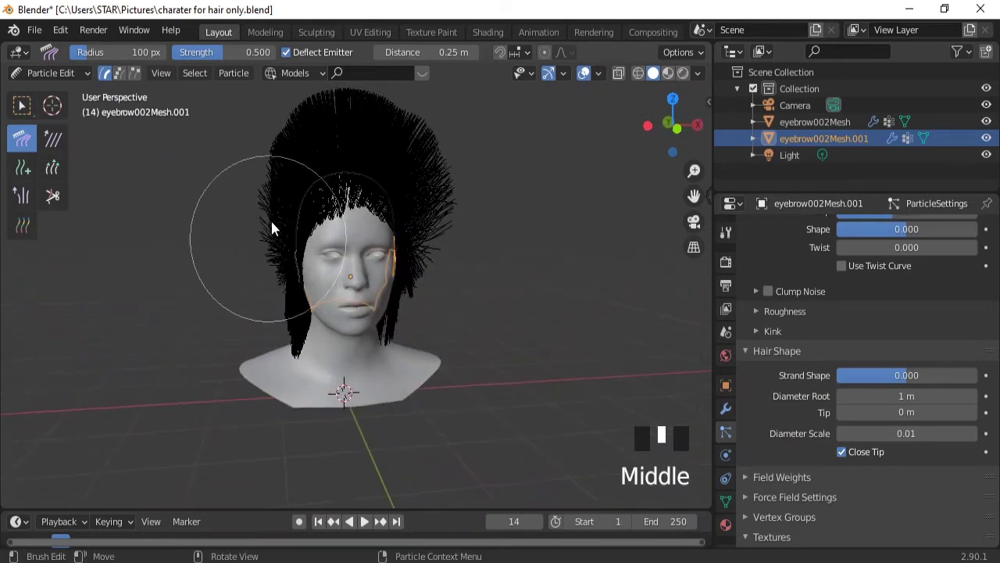
pyautogui.moveTo(273, 201)
pyautogui.mouseDown()
pyautogui.moveTo(284, 323)
pyautogui.moveTo(275, 365)
pyautogui.mouseUp()
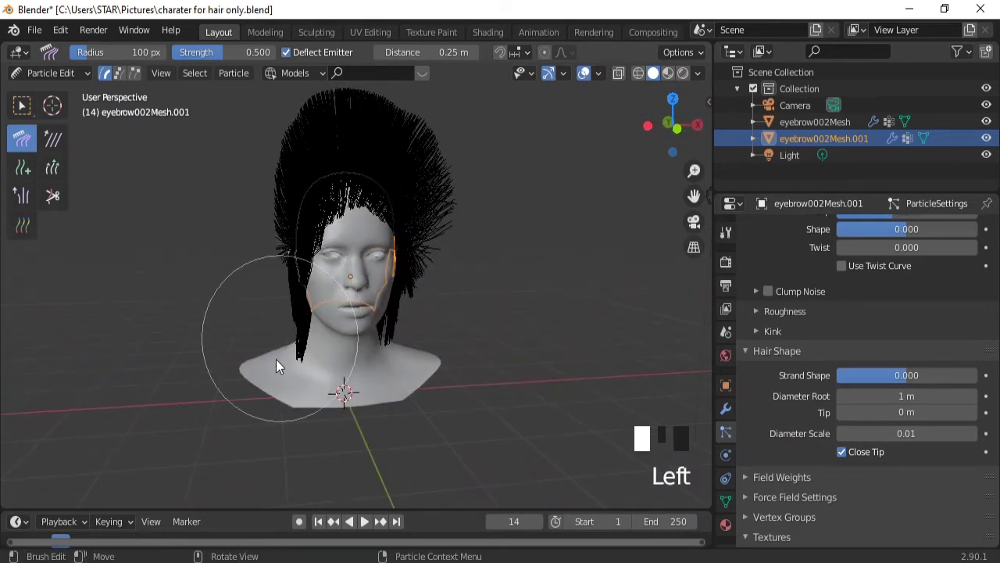
# Set the Comb brush radius to 64 px and comb the hair around the crown inward from the front.
pyautogui.moveTo(422, 286); pyautogui.dragTo(338, 296, button='middle')
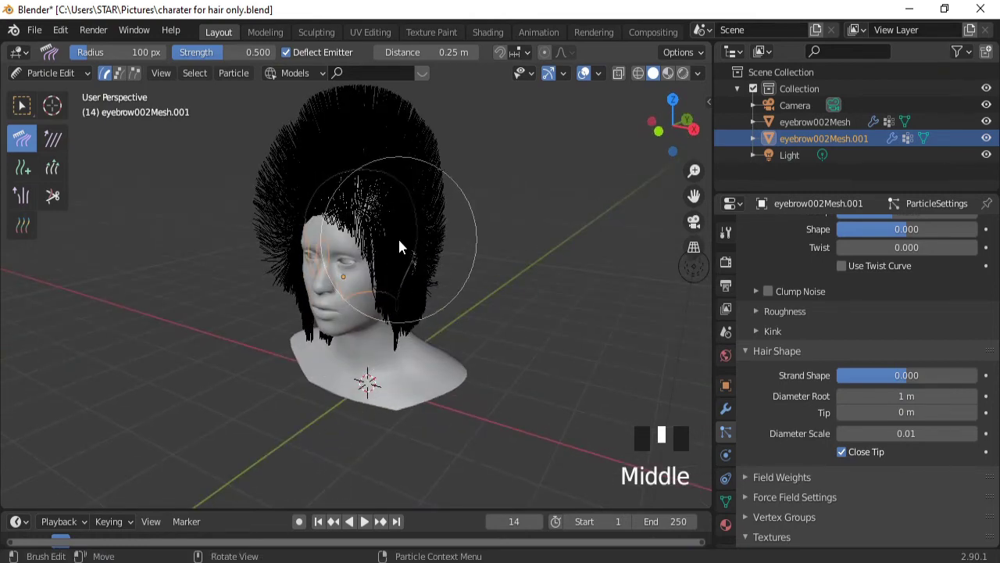
pyautogui.press('f')
pyautogui.click(397, 342)
pyautogui.moveTo(419, 185); pyautogui.dragTo(413, 223, button='middle')
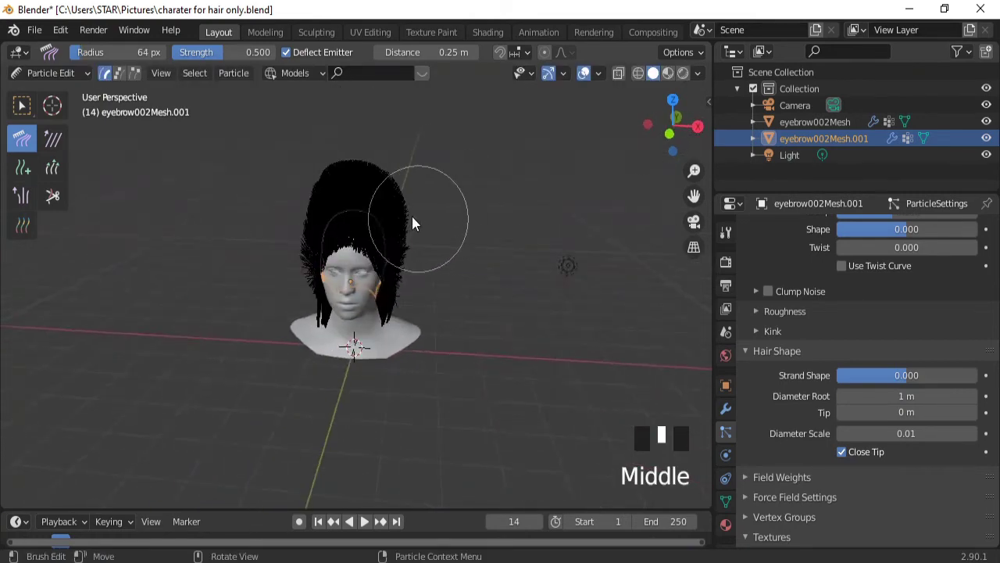
pyautogui.moveTo(413, 223)
pyautogui.mouseDown()
pyautogui.moveTo(301, 196)
pyautogui.moveTo(319, 196)
pyautogui.moveTo(315, 232)
pyautogui.mouseUp()
pyautogui.keyDown('ctrl'); pyautogui.moveTo(315, 232); pyautogui.dragTo(383, 199, button='middle'); pyautogui.keyUp('ctrl')
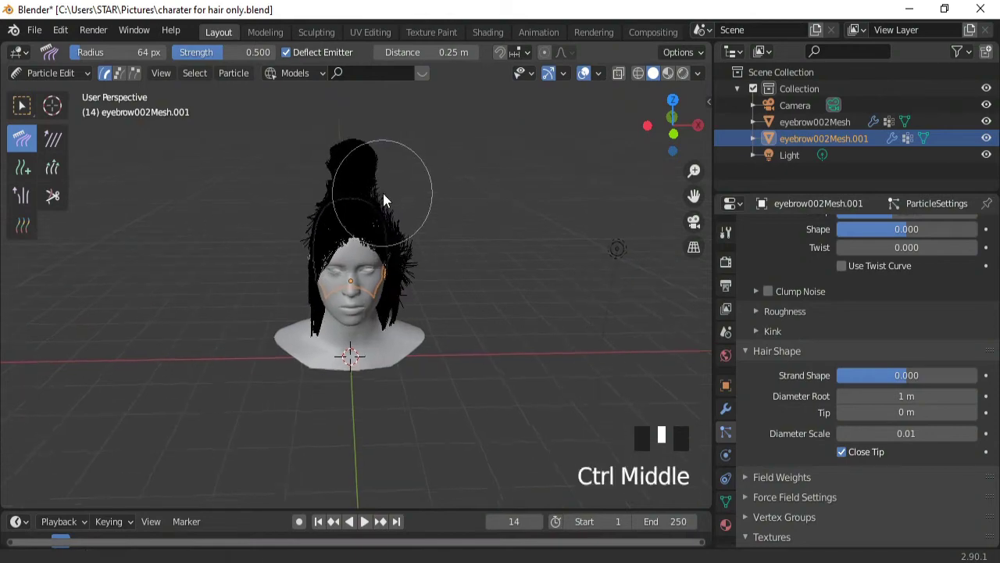
# Set the Comb brush radius to 41 px and comb the hair on the character's right side.
pyautogui.press('f')
pyautogui.click(366, 157)
pyautogui.moveTo(366, 156); pyautogui.dragTo(387, 215, button='middle')
pyautogui.moveTo(388, 215)
pyautogui.mouseDown()
pyautogui.moveTo(400, 306)
pyautogui.moveTo(401, 275)
pyautogui.moveTo(298, 342)
pyautogui.mouseUp()
pyautogui.moveTo(298, 341); pyautogui.dragTo(298, 343, button='middle')
pyautogui.click(298, 343)
pyautogui.moveTo(298, 343); pyautogui.dragTo(283, 236)
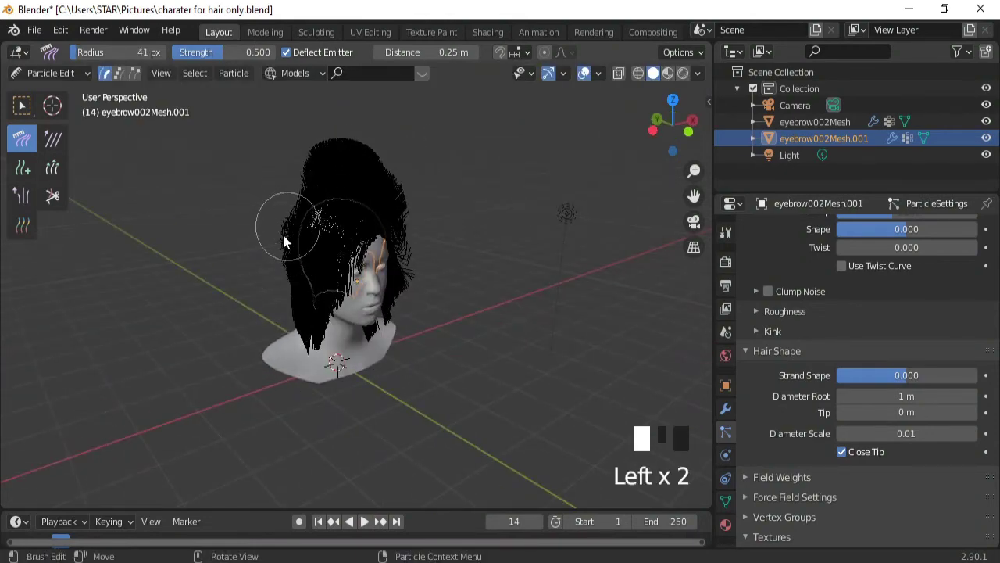
# Set the Comb brush radius to 73 px and comb the hair over the crown and down the back of the head.
pyautogui.moveTo(283, 241)
pyautogui.mouseDown(button='middle')
pyautogui.moveTo(365, 323)
pyautogui.moveTo(414, 329)
pyautogui.mouseUp(button='middle')
pyautogui.press('f')
pyautogui.click(413, 329)
pyautogui.moveTo(284, 326); pyautogui.dragTo(282, 259)
pyautogui.click(286, 251)
pyautogui.moveTo(361, 297)
pyautogui.mouseDown(button='middle')
pyautogui.moveTo(414, 358)
pyautogui.moveTo(394, 279)
pyautogui.mouseUp(button='middle')
pyautogui.moveTo(393, 279); pyautogui.dragTo(389, 275)
pyautogui.moveTo(390, 275); pyautogui.dragTo(299, 169, button='middle')
pyautogui.moveTo(300, 169); pyautogui.dragTo(383, 142)
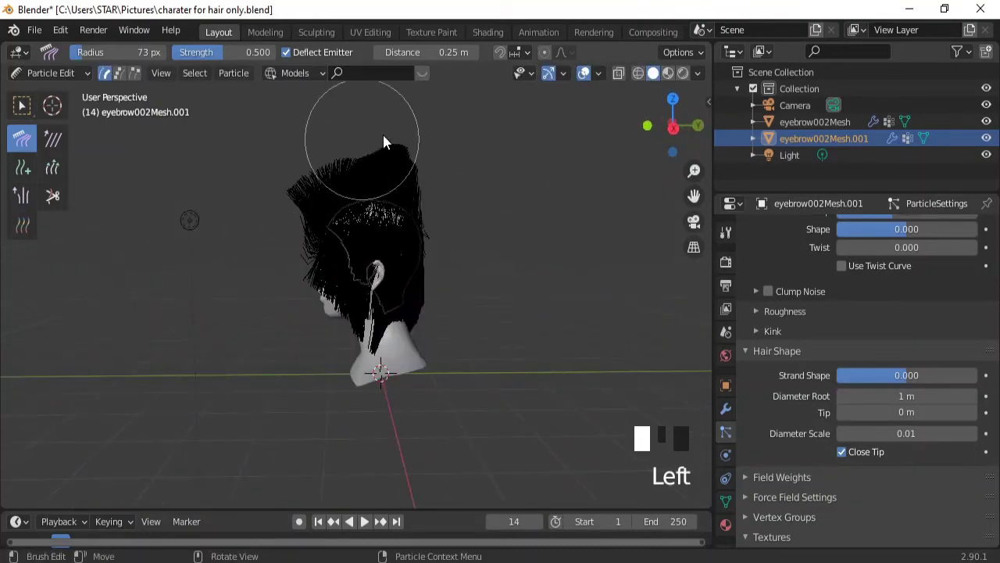
pyautogui.moveTo(436, 252); pyautogui.dragTo(422, 290)
# Set the Comb brush radius to 37 px and comb the strands hanging over the left side of the face.
pyautogui.moveTo(422, 289); pyautogui.dragTo(492, 347, button='middle')
pyautogui.press('f')
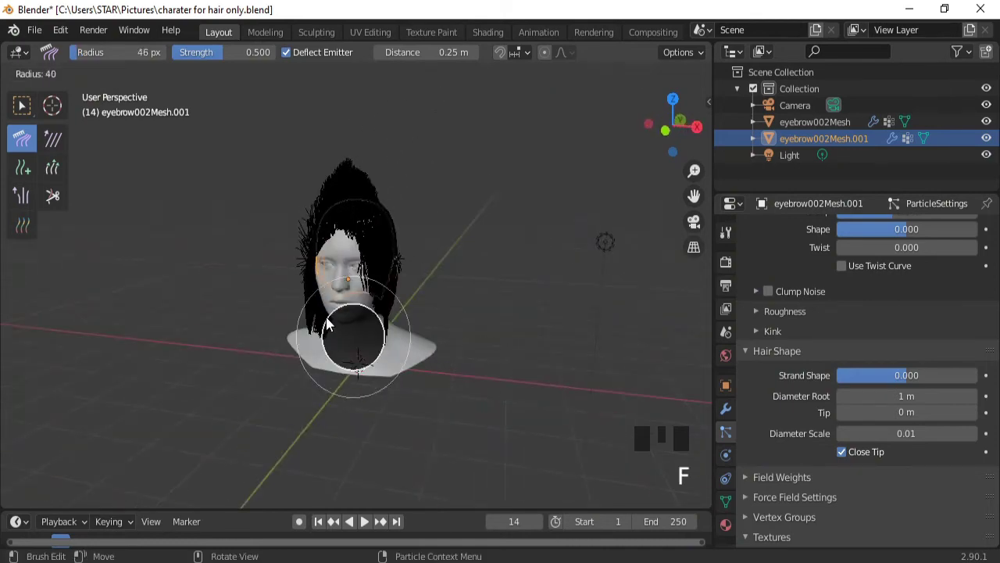
pyautogui.moveTo(327, 324); pyautogui.dragTo(328, 312, button='middle')
pyautogui.click(328, 311)
pyautogui.click(330, 309)
pyautogui.click(331, 307)
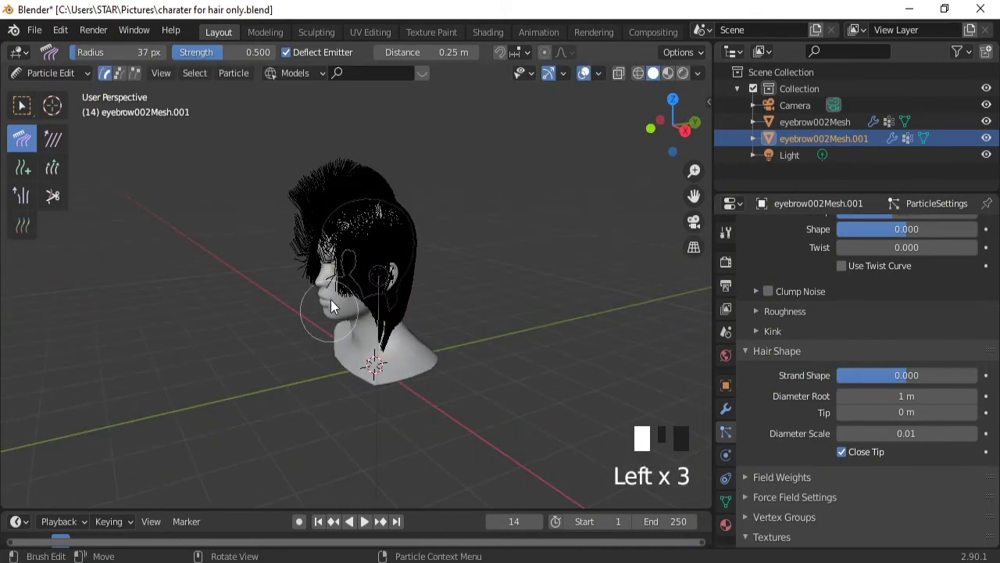
pyautogui.moveTo(338, 264); pyautogui.dragTo(307, 300)
# Comb the remaining front strands off the face and downward around the character's left cheek and neck.
pyautogui.moveTo(308, 300); pyautogui.dragTo(500, 302, button='middle')
pyautogui.moveTo(366, 261)
pyautogui.mouseDown()
pyautogui.moveTo(328, 339)
pyautogui.moveTo(304, 335)
pyautogui.moveTo(336, 324)
pyautogui.mouseUp()
pyautogui.moveTo(424, 315); pyautogui.dragTo(386, 295, button='middle')
pyautogui.moveTo(386, 295); pyautogui.dragTo(393, 328)
pyautogui.moveTo(393, 328); pyautogui.dragTo(360, 352, button='middle')
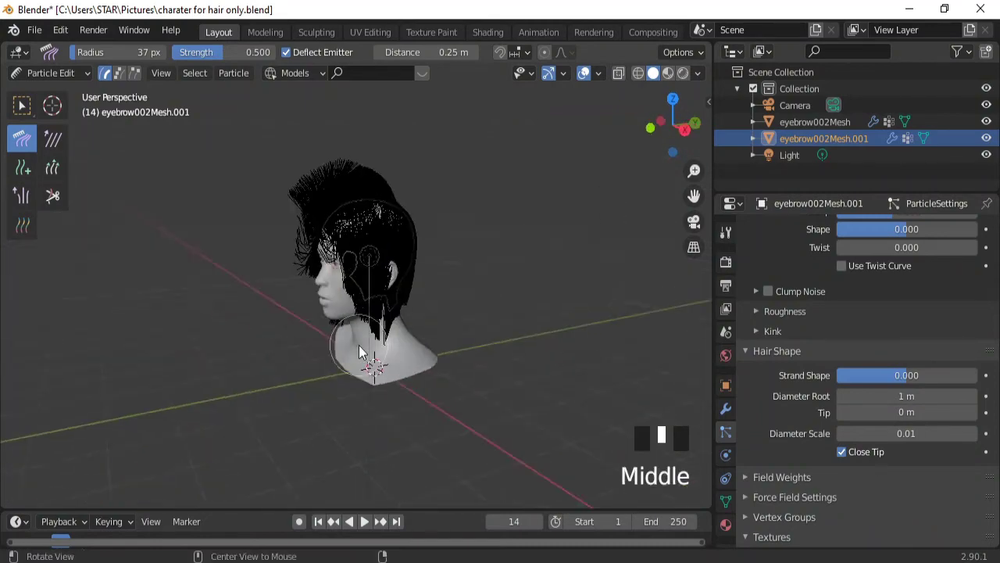
pyautogui.moveTo(359, 352)
pyautogui.mouseDown()
pyautogui.moveTo(377, 281)
pyautogui.moveTo(367, 302)
pyautogui.mouseUp()
pyautogui.moveTo(367, 302); pyautogui.dragTo(356, 268, button='middle')
pyautogui.moveTo(356, 268); pyautogui.dragTo(362, 301)
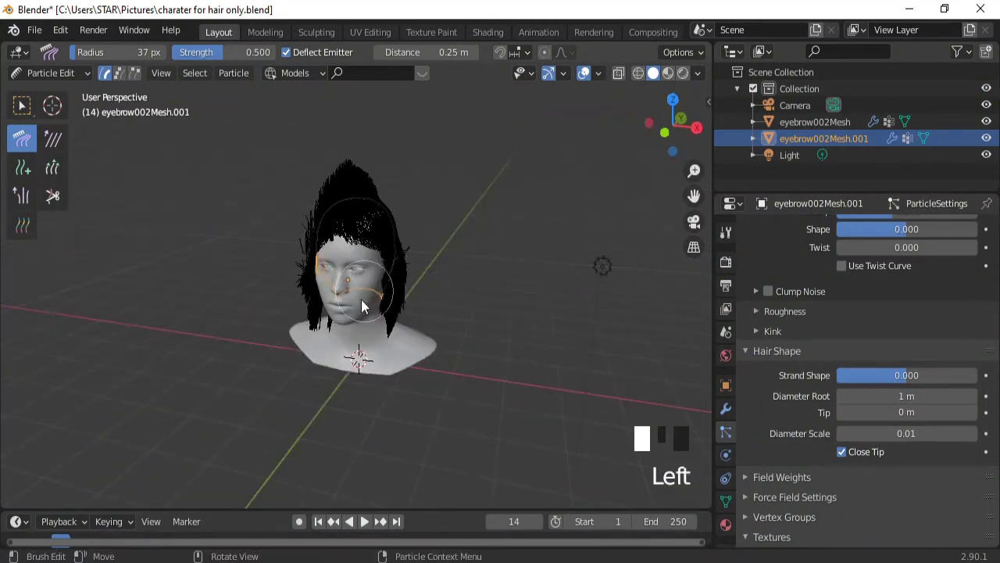
# Comb the hair framing both sides of the face downward from the front.
pyautogui.moveTo(361, 305); pyautogui.dragTo(348, 285, button='middle')
pyautogui.moveTo(322, 250)
pyautogui.mouseDown()
pyautogui.moveTo(331, 273)
pyautogui.moveTo(279, 334)
pyautogui.mouseUp()
pyautogui.moveTo(407, 248); pyautogui.dragTo(400, 313)
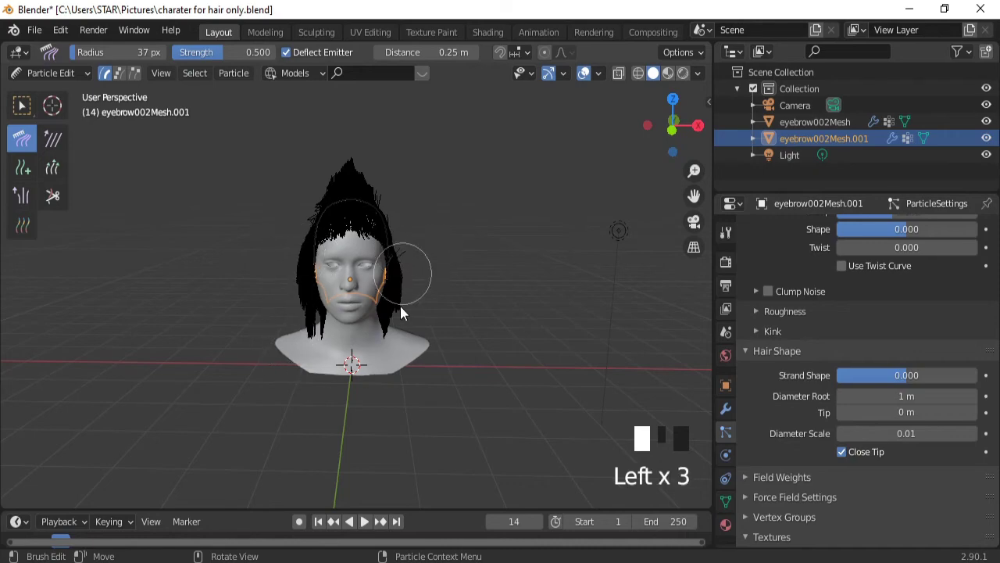
pyautogui.moveTo(301, 281); pyautogui.dragTo(336, 344)
# Leave Particle Edit and return the hair mesh to Object Mode.
pyautogui.moveTo(448, 317)
pyautogui.mouseDown(button='middle')
pyautogui.moveTo(326, 335)
pyautogui.moveTo(279, 323)
pyautogui.moveTo(460, 324)
pyautogui.moveTo(598, 290)
pyautogui.moveTo(460, 313)
pyautogui.moveTo(149, 154)
pyautogui.mouseUp(button='middle')
pyautogui.click(87, 75)
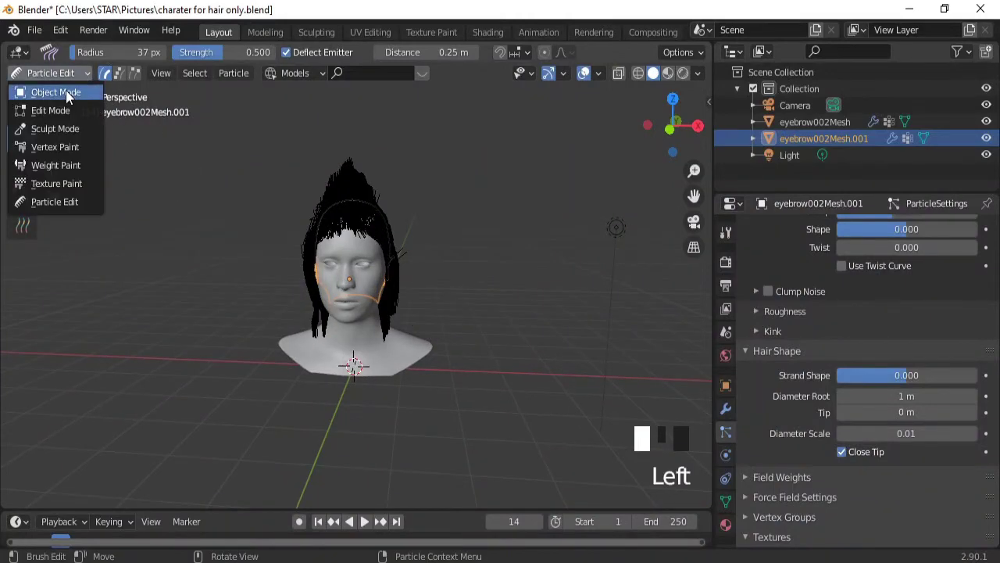
pyautogui.click(57, 94)
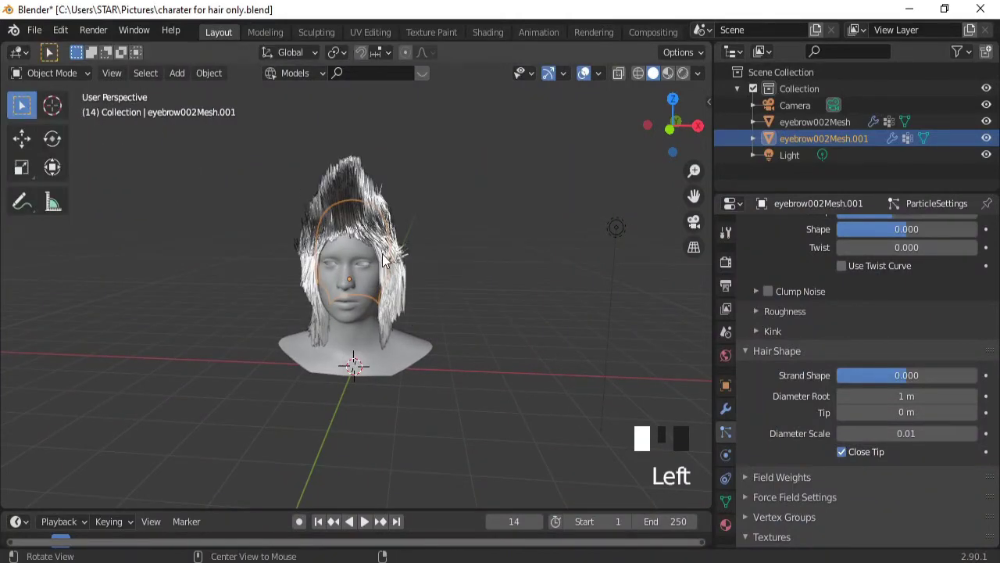
pyautogui.moveTo(389, 256); pyautogui.dragTo(426, 256, button='middle')
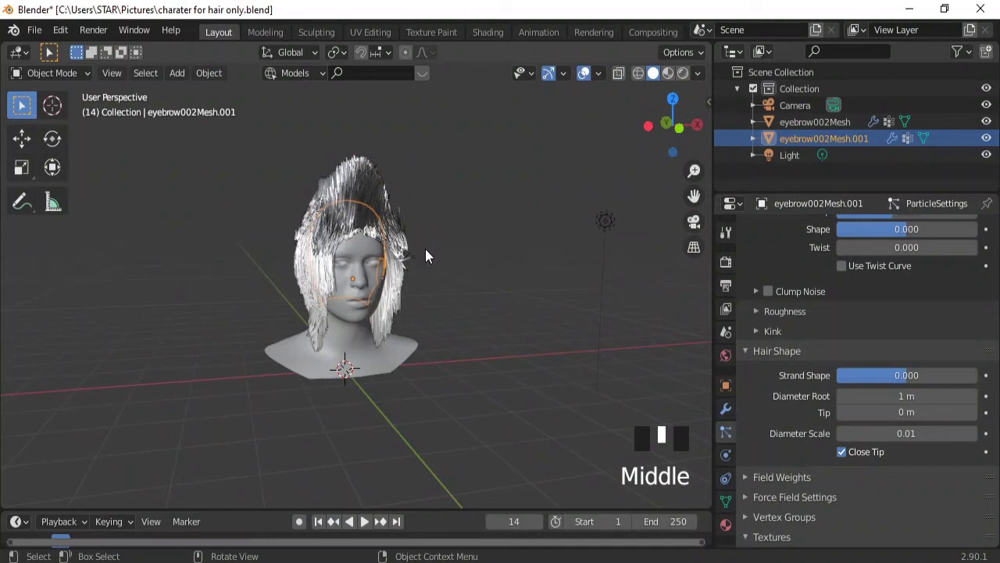
# Hide the viewport overlays and switch the viewport to Rendered shading to preview the hair on the head.
pyautogui.click(669, 73)
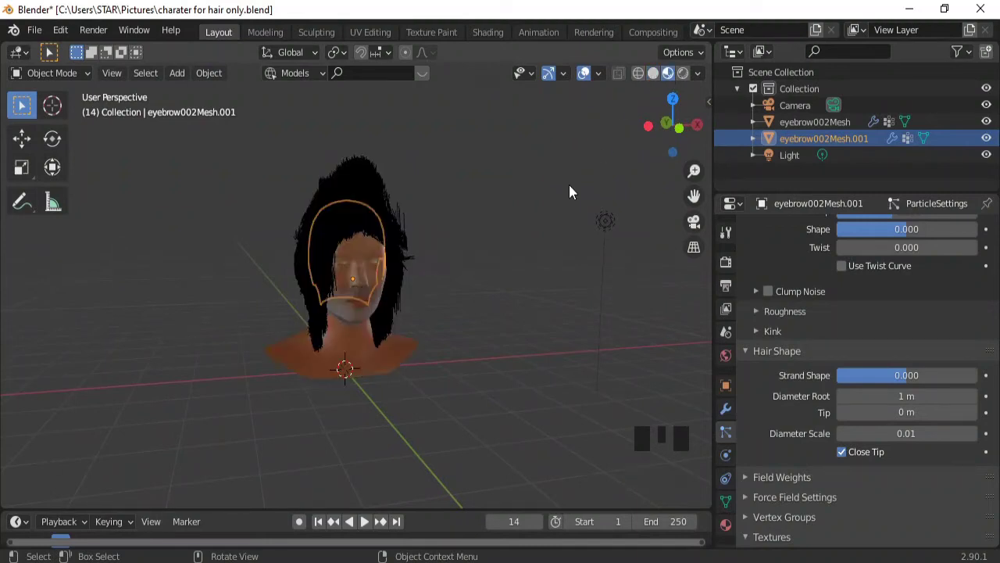
pyautogui.moveTo(511, 252); pyautogui.dragTo(598, 108, button='middle')
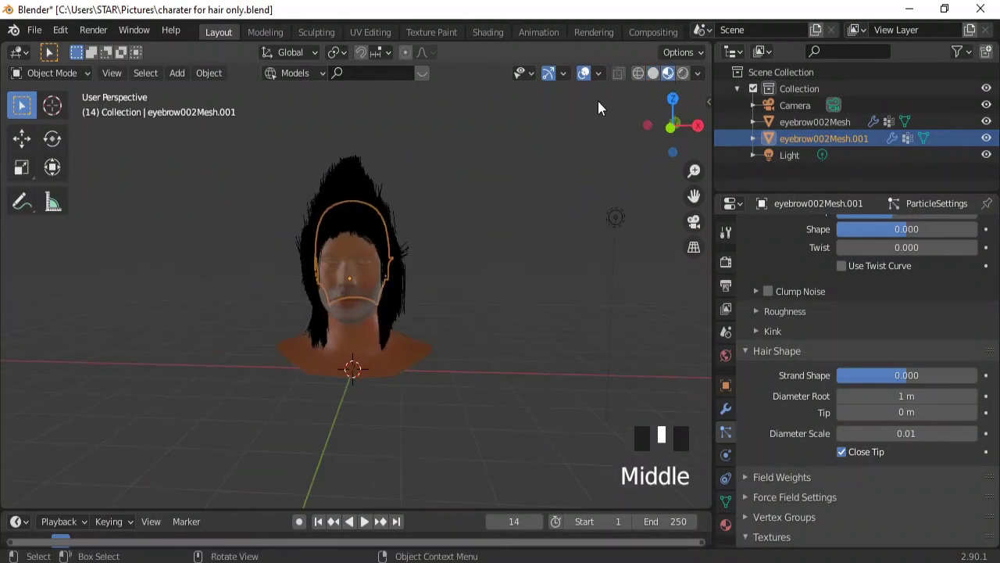
pyautogui.click(582, 76)
pyautogui.moveTo(357, 272)
pyautogui.mouseDown(button='middle')
pyautogui.moveTo(564, 289)
pyautogui.moveTo(619, 283)
pyautogui.moveTo(326, 279)
pyautogui.moveTo(341, 261)
pyautogui.mouseUp(button='middle')
pyautogui.keyDown('ctrl'); pyautogui.moveTo(364, 368); pyautogui.dragTo(422, 372, button='middle'); pyautogui.keyUp('ctrl')
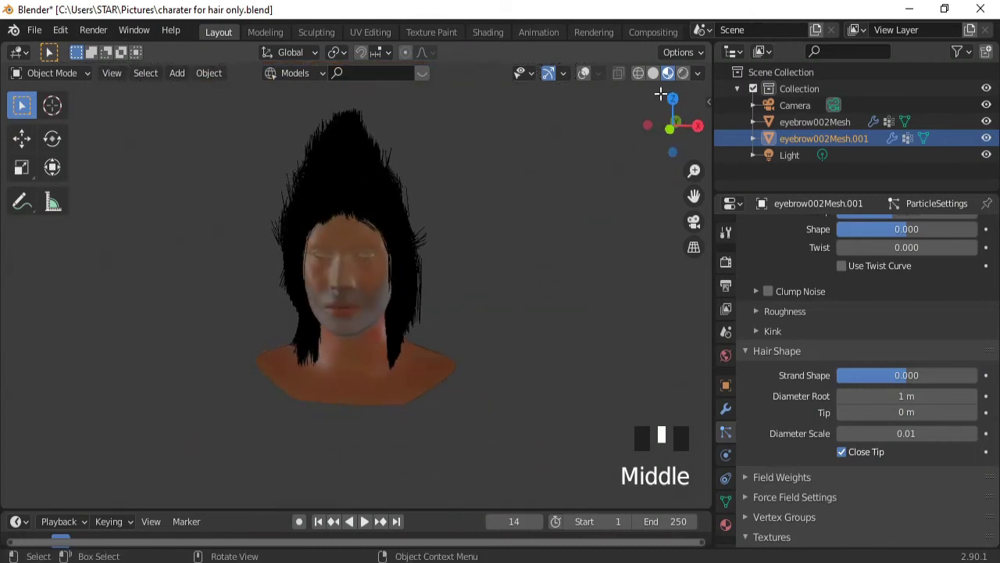
pyautogui.click(682, 74)
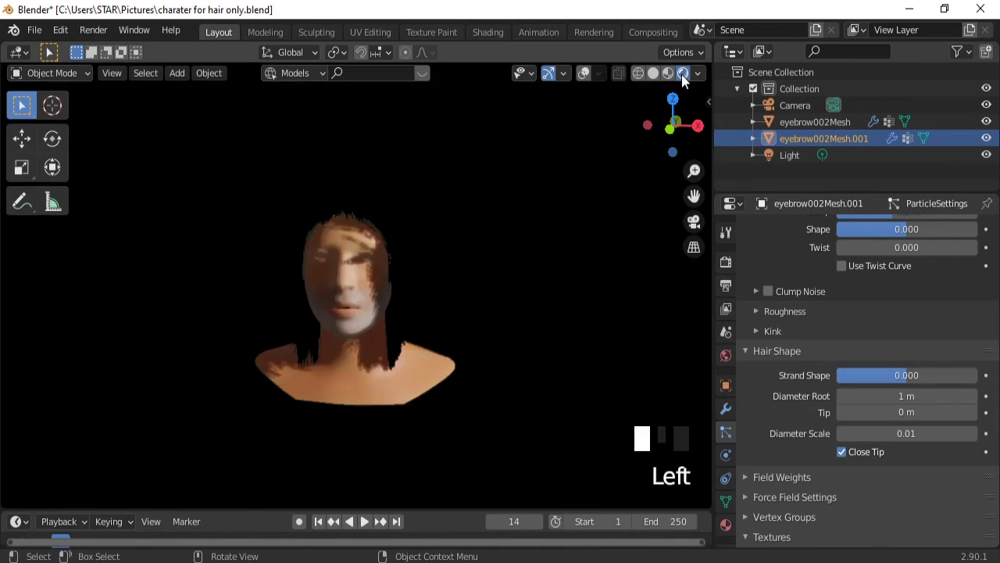
pyautogui.keyDown('ctrl'); pyautogui.moveTo(455, 222); pyautogui.dragTo(407, 220, button='middle'); pyautogui.keyUp('ctrl')
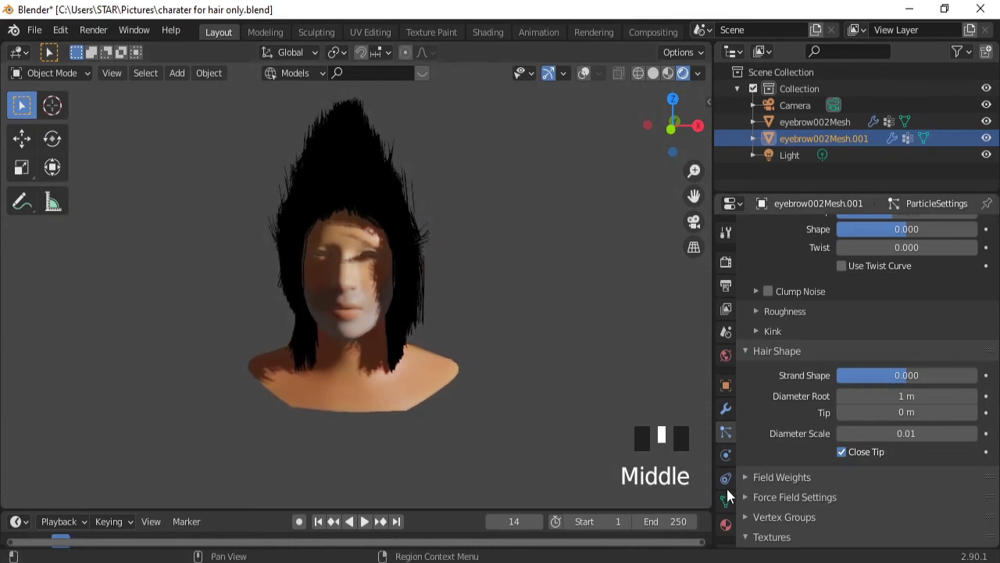
# Set the scene's Color Management Look to High Contrast in the render settings.
pyautogui.click(725, 262)
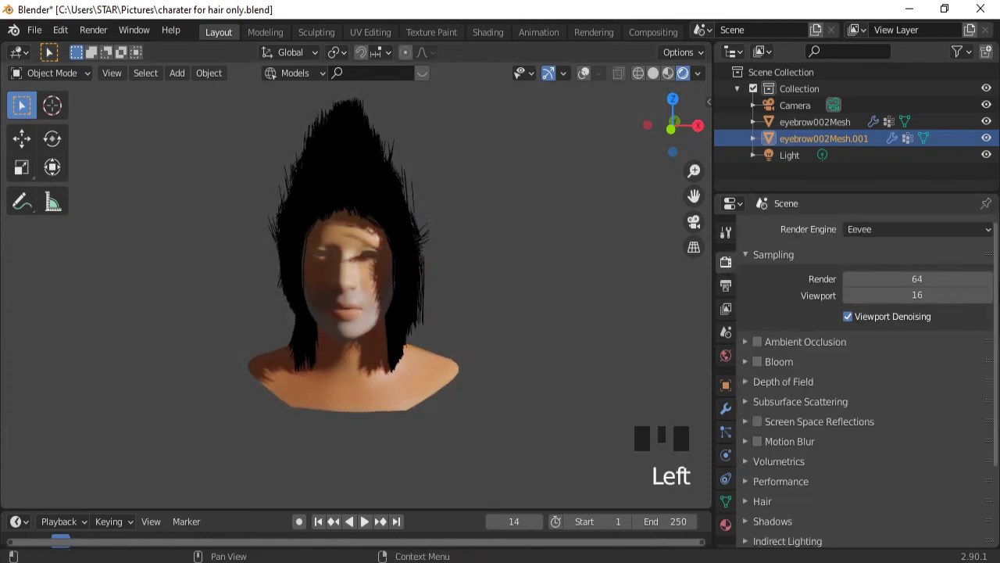
pyautogui.scroll(-3, 867, 495)
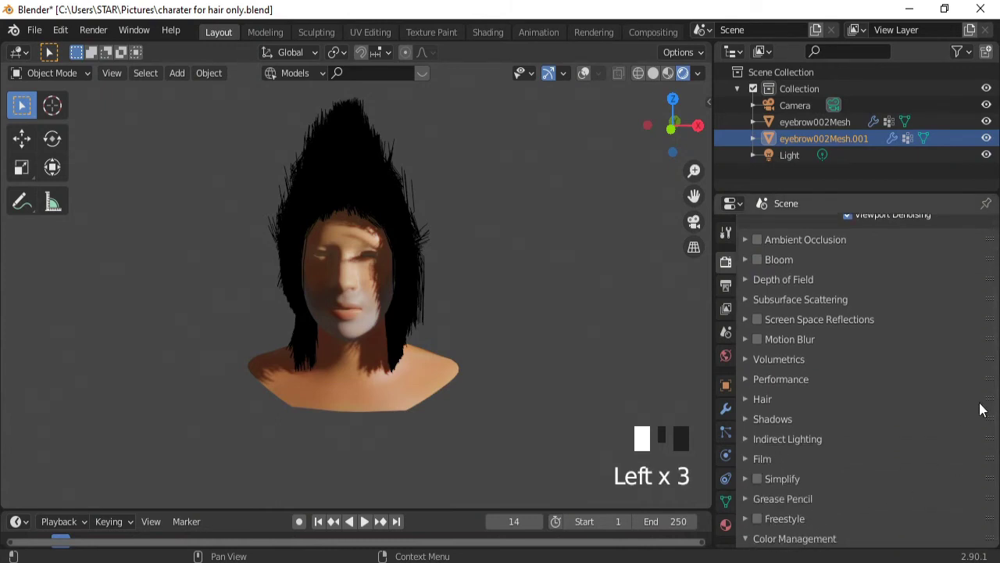
pyautogui.click(899, 539)
pyautogui.scroll(-5, 907, 500)
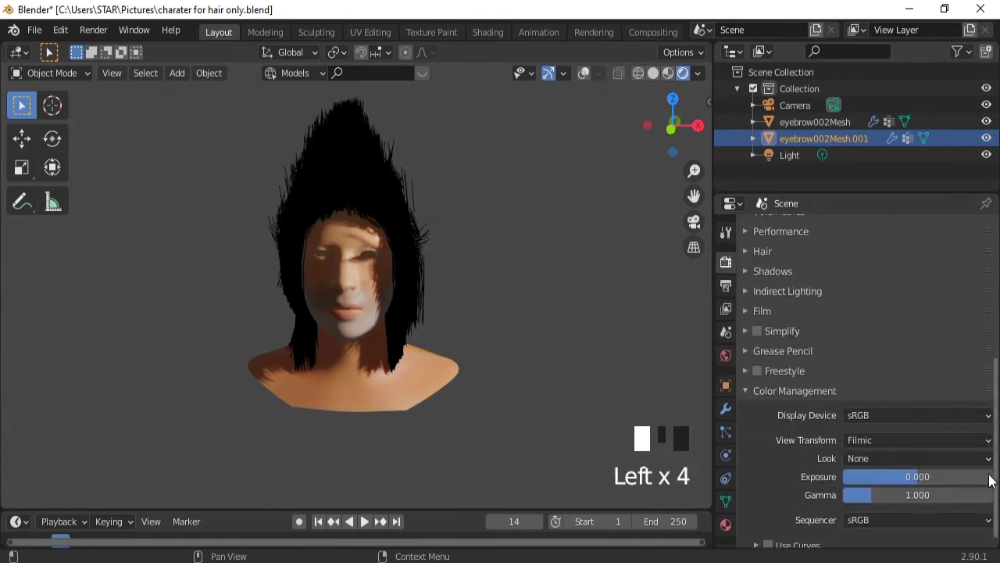
pyautogui.click(901, 453)
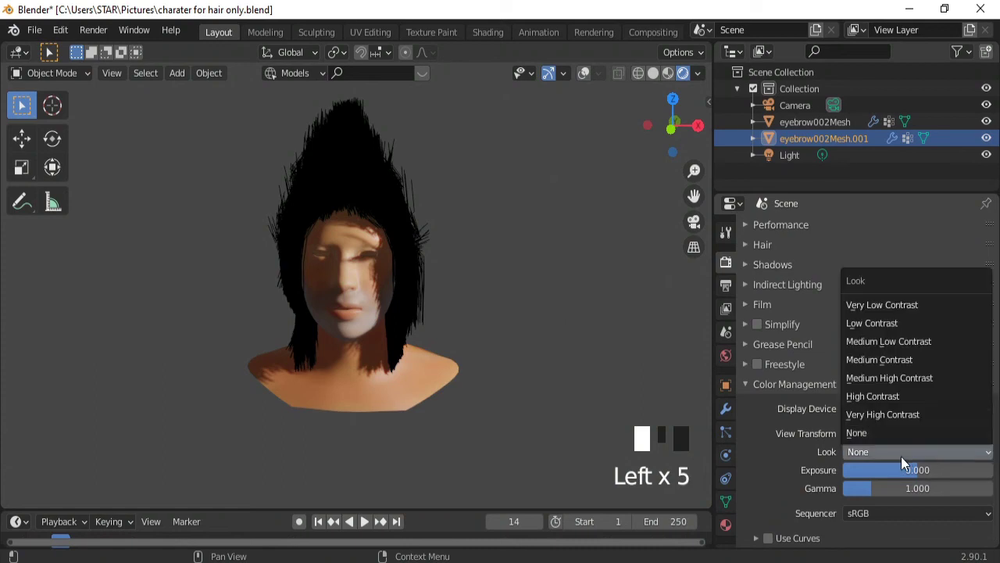
pyautogui.click(871, 396)
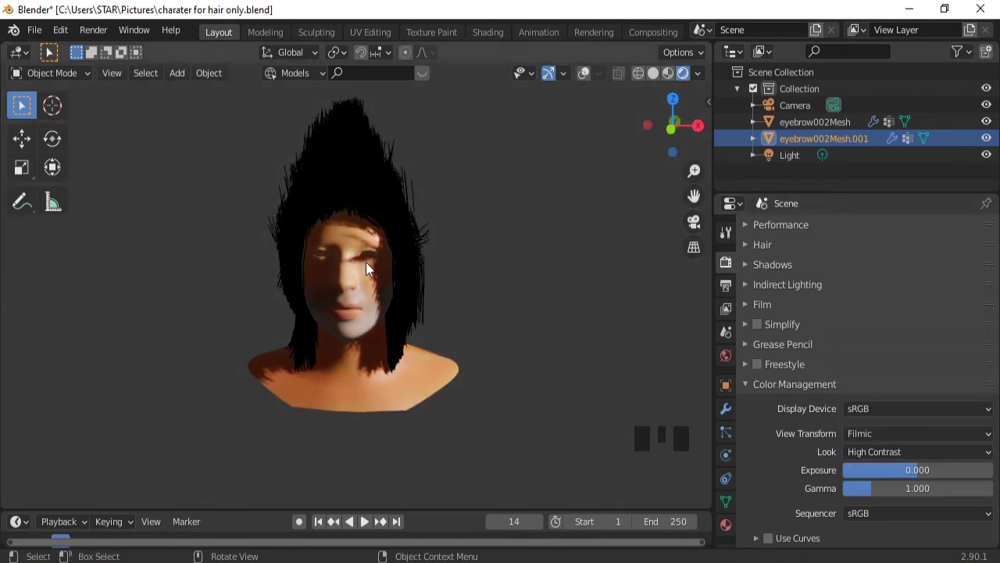
# In Particle Edit, comb the hair at the nape out of the neck and down the back, and return to Object Mode.
pyautogui.moveTo(444, 308); pyautogui.dragTo(663, 243, button='middle')
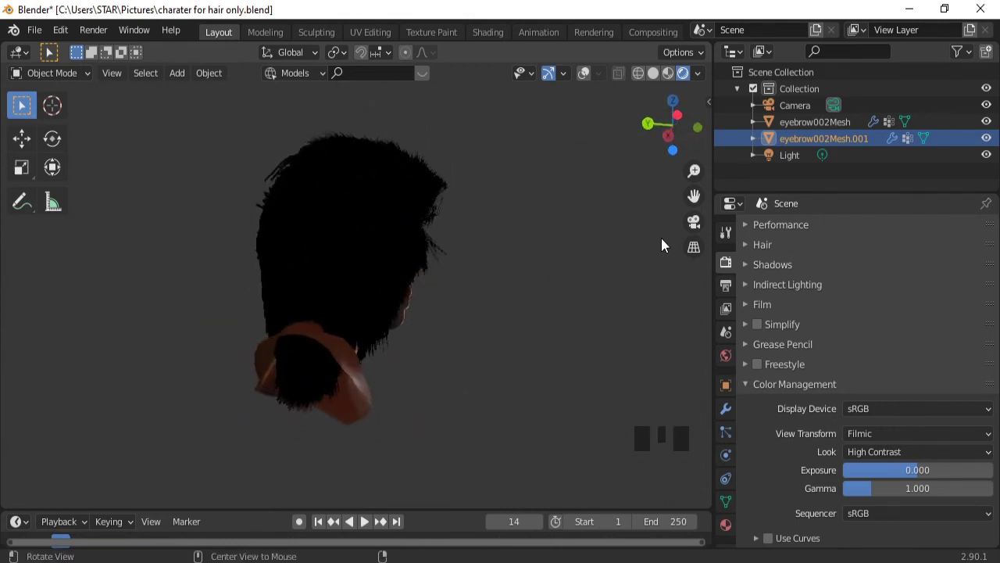
pyautogui.click(82, 73)
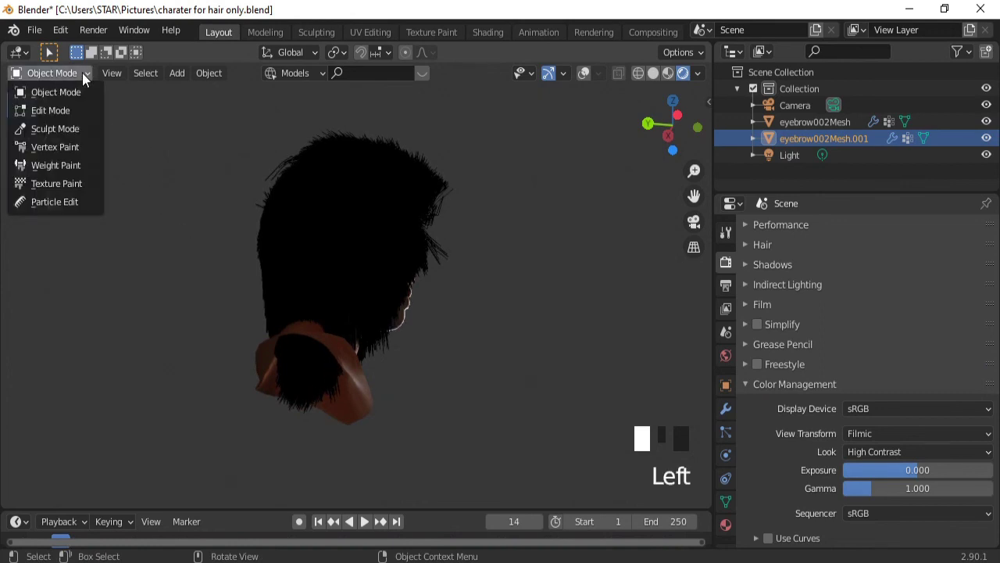
pyautogui.click(53, 202)
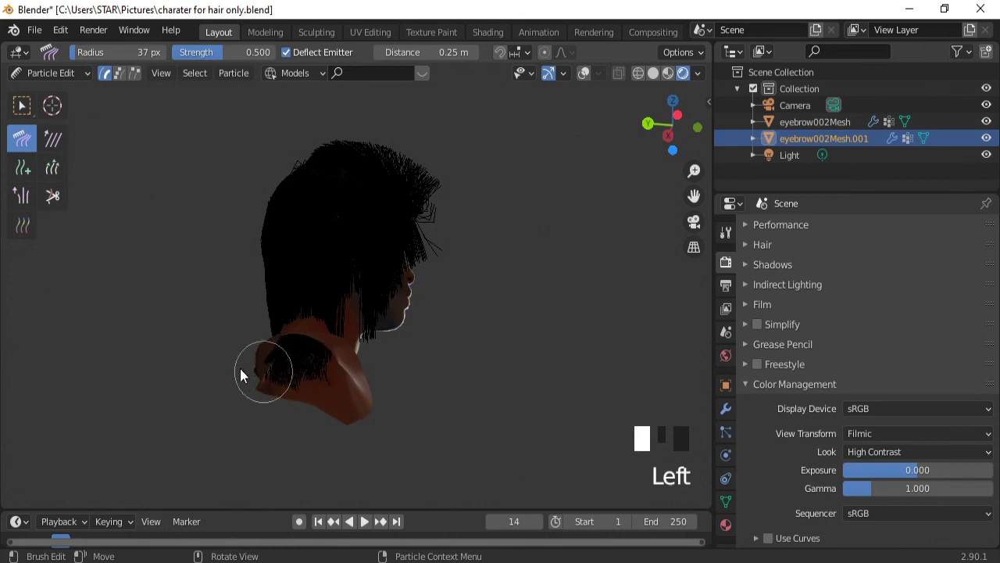
pyautogui.moveTo(241, 376)
pyautogui.mouseDown()
pyautogui.moveTo(322, 372)
pyautogui.moveTo(243, 334)
pyautogui.mouseUp()
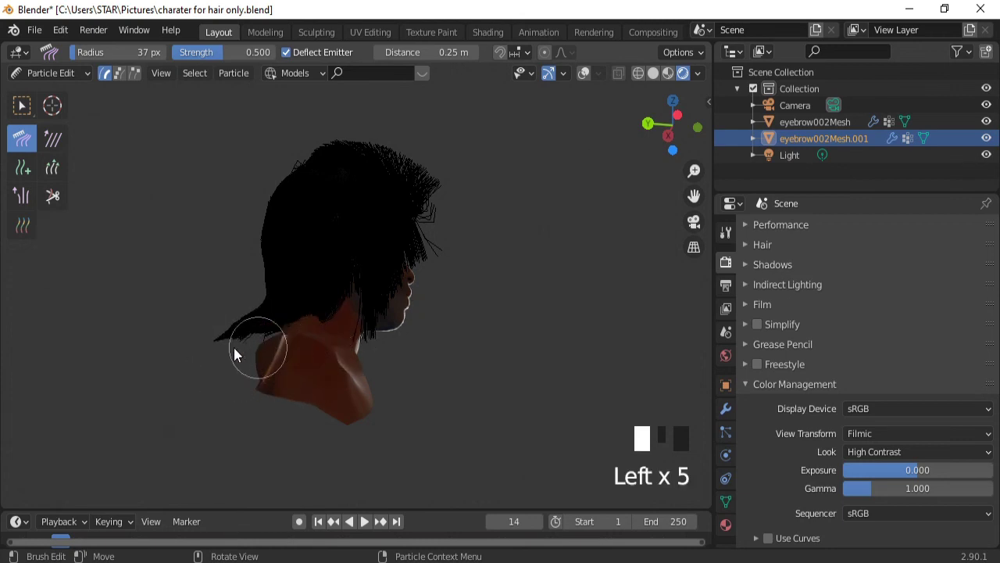
pyautogui.moveTo(239, 328)
pyautogui.mouseDown()
pyautogui.moveTo(249, 341)
pyautogui.moveTo(243, 381)
pyautogui.mouseUp()
pyautogui.moveTo(293, 390); pyautogui.dragTo(467, 369, button='middle')
pyautogui.click(85, 74)
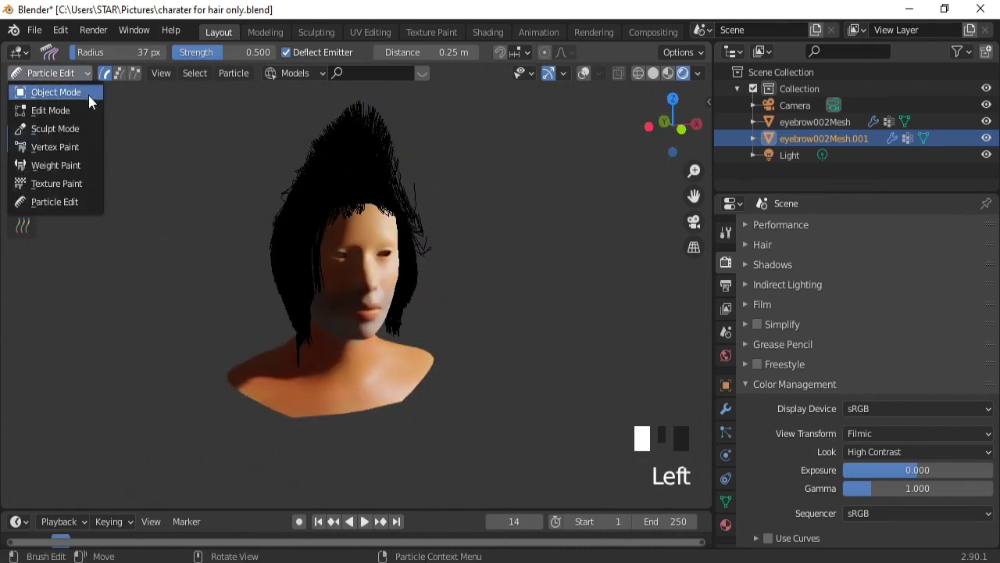
pyautogui.click(85, 92)
pyautogui.keyDown('ctrl'); pyautogui.moveTo(402, 250); pyautogui.dragTo(371, 320, button='middle'); pyautogui.keyUp('ctrl')
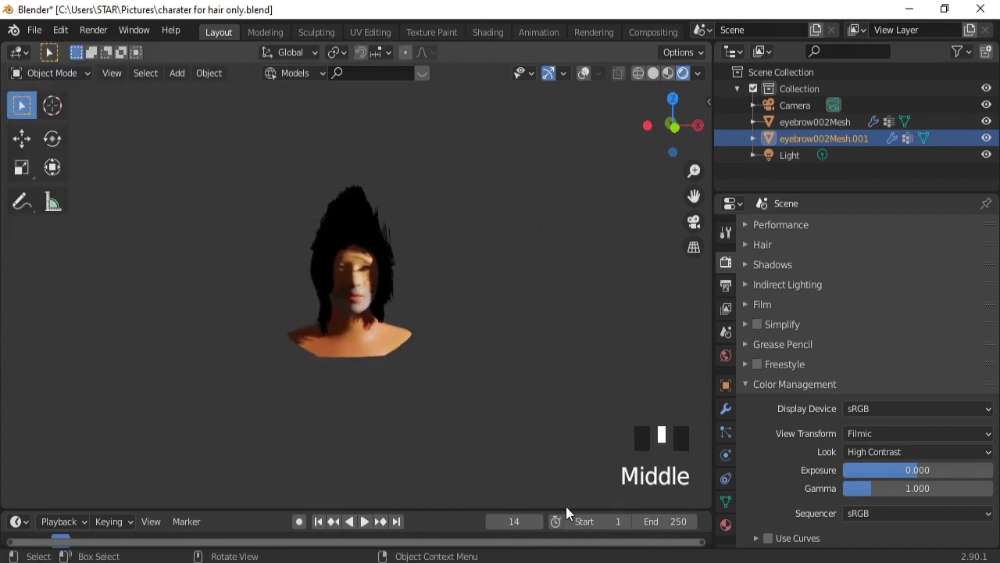